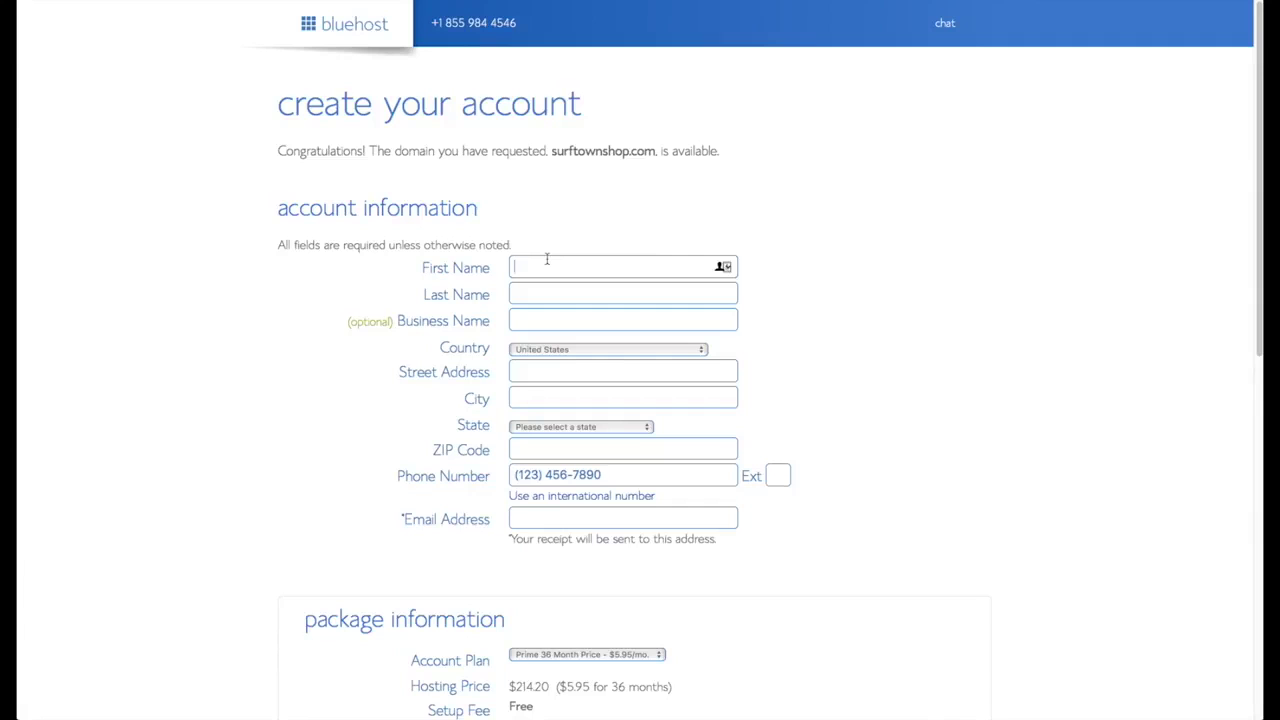
Step: Autofill the Bluehost contact details from saved data and enter the account email address
{"action": "type", "text": "Tim"}
{"action": "key", "text": "Down"}
{"action": "key", "text": "Return"}
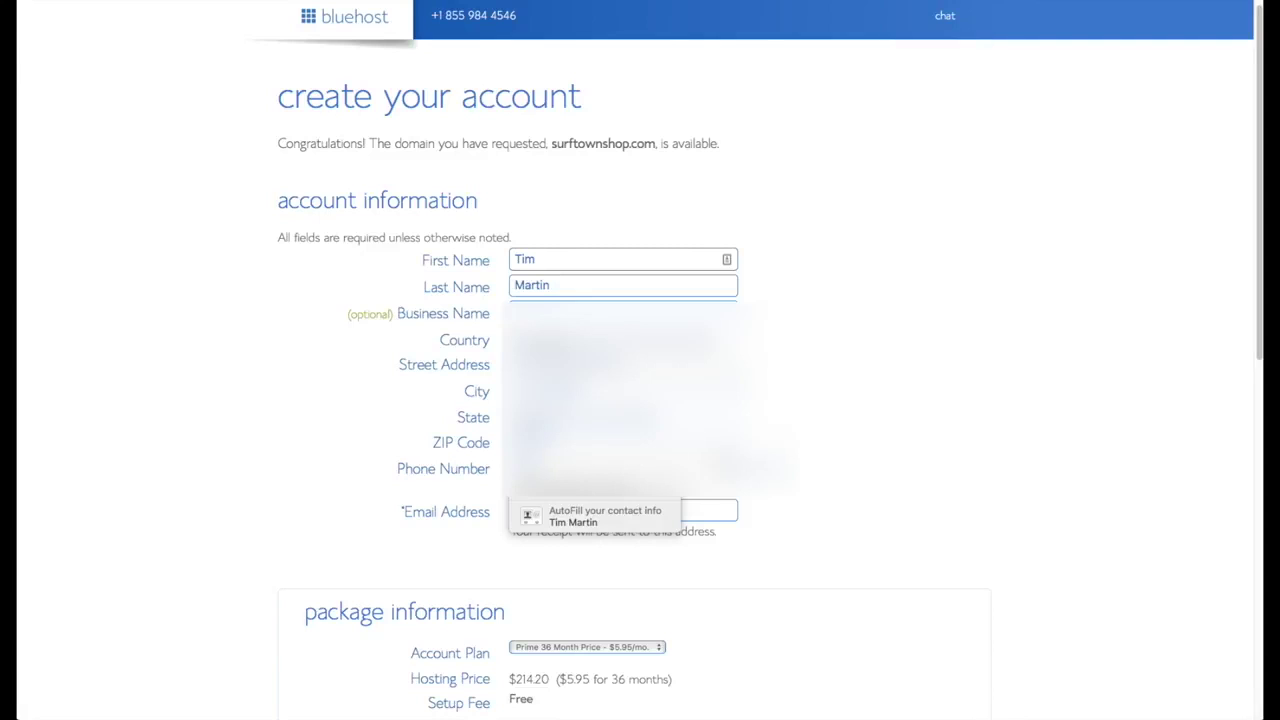
{"action": "left_click", "coordinate": [594, 514]}
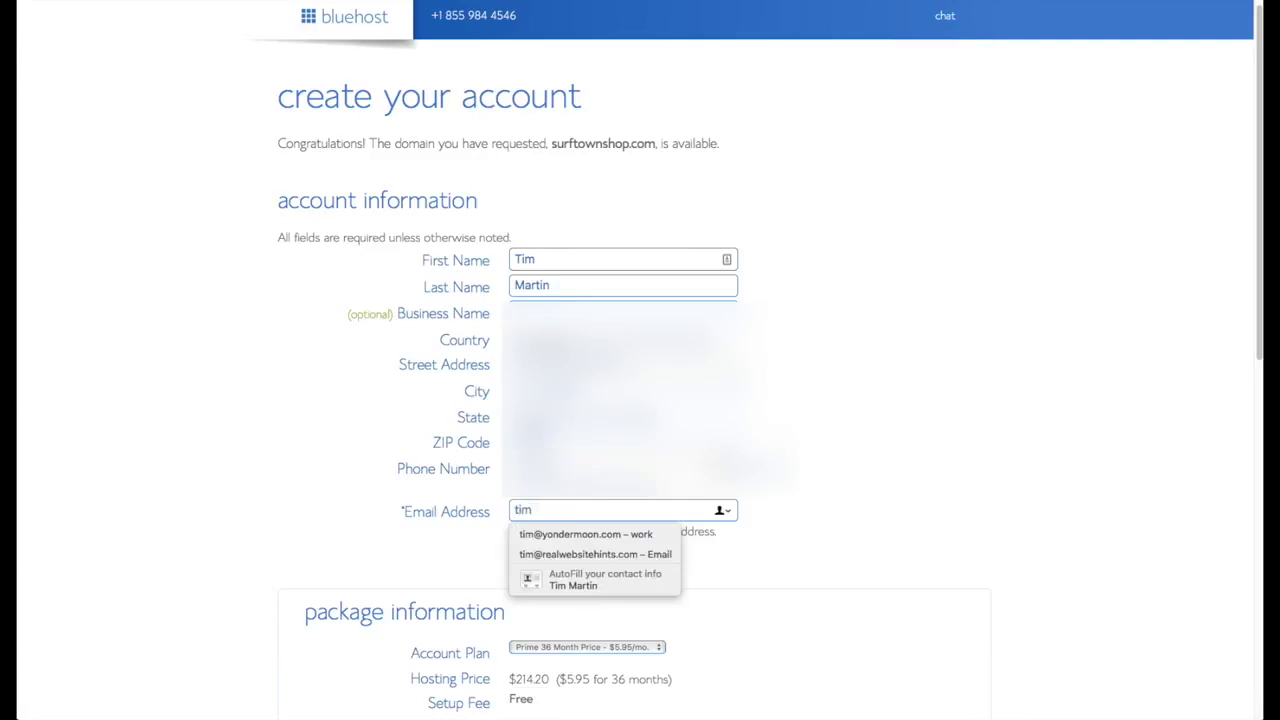
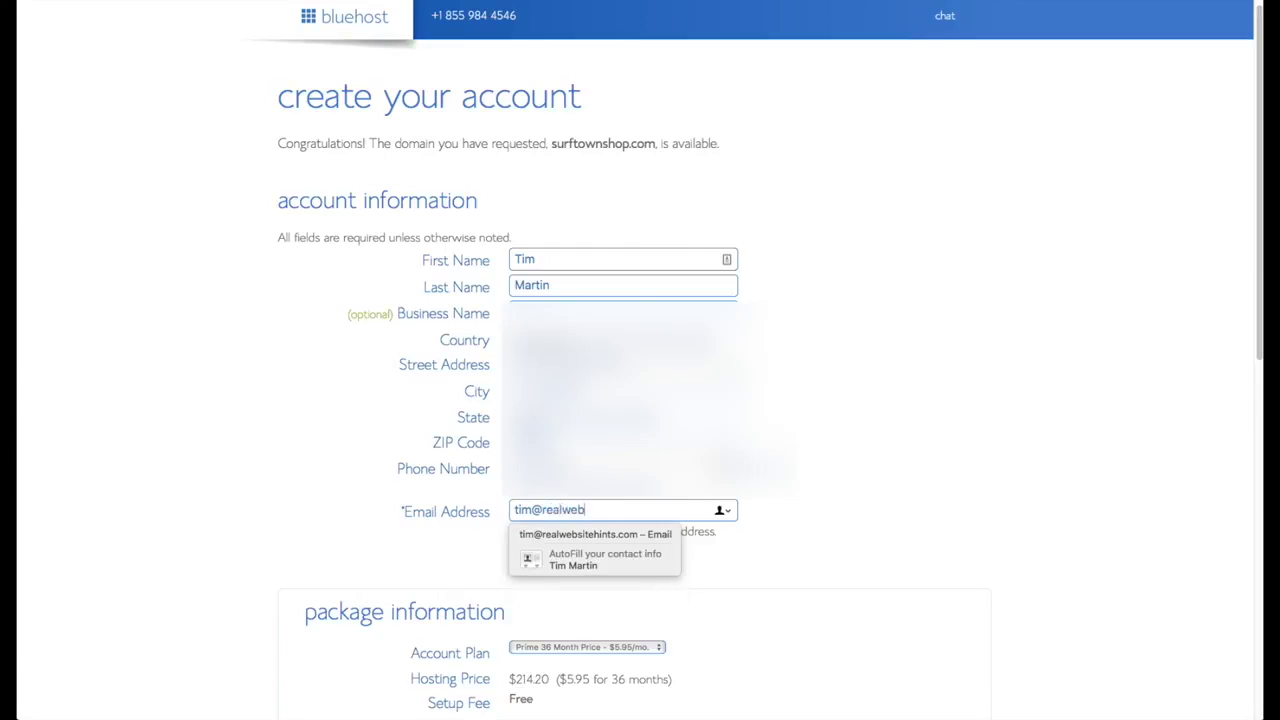
Step: Choose the Prime 12 Month plan and begin entering the credit card payment details
{"action": "scroll", "coordinate": [869, 557], "scroll_direction": "down", "scroll_amount": 5}
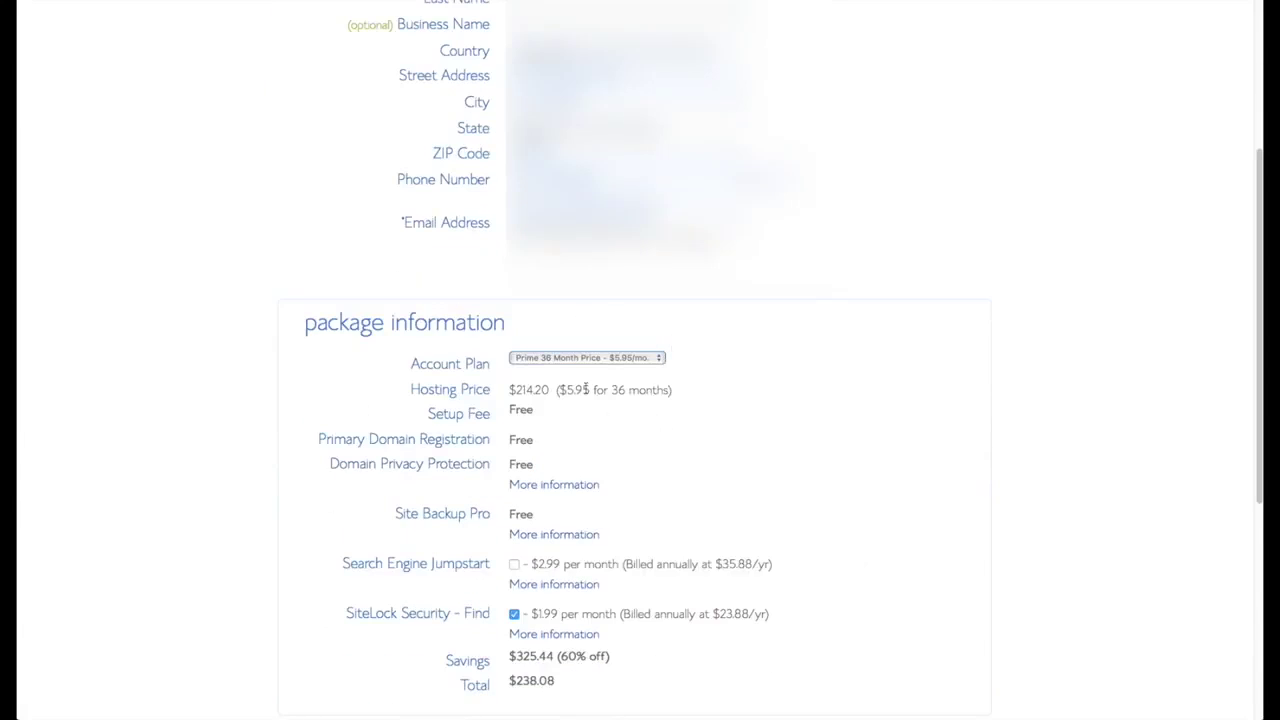
{"action": "left_click", "coordinate": [656, 360]}
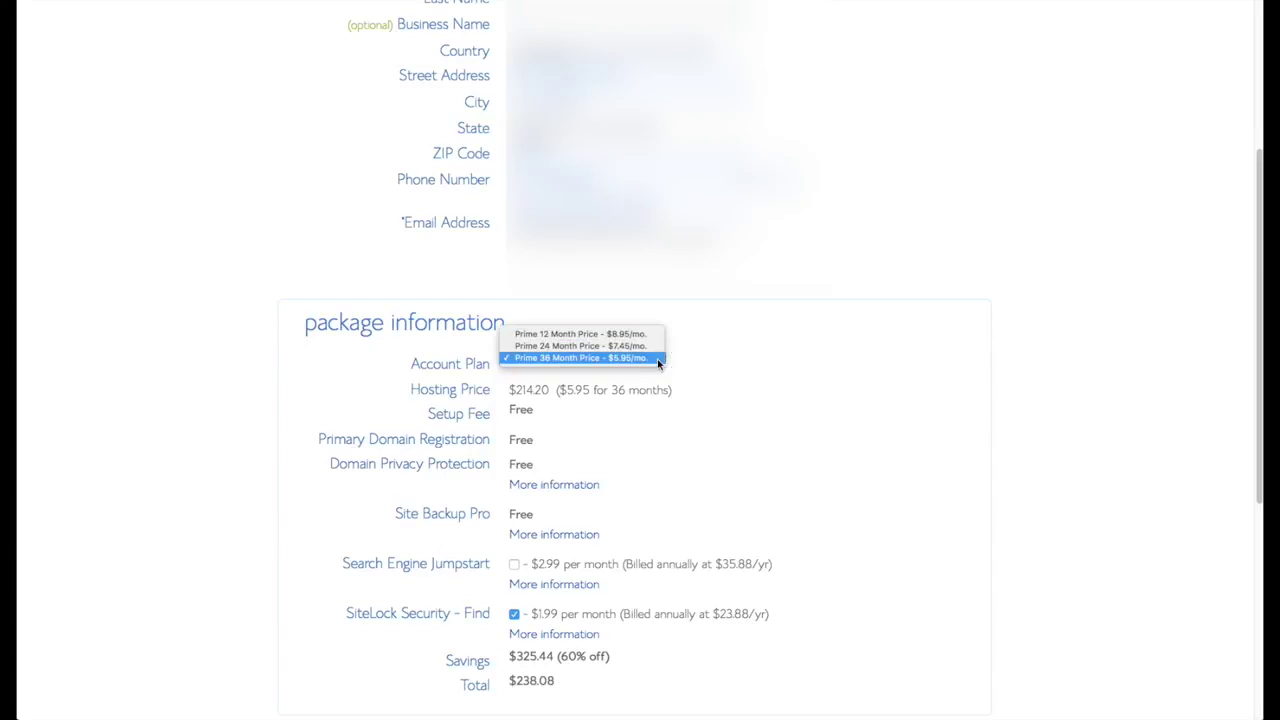
{"action": "left_click", "coordinate": [580, 334]}
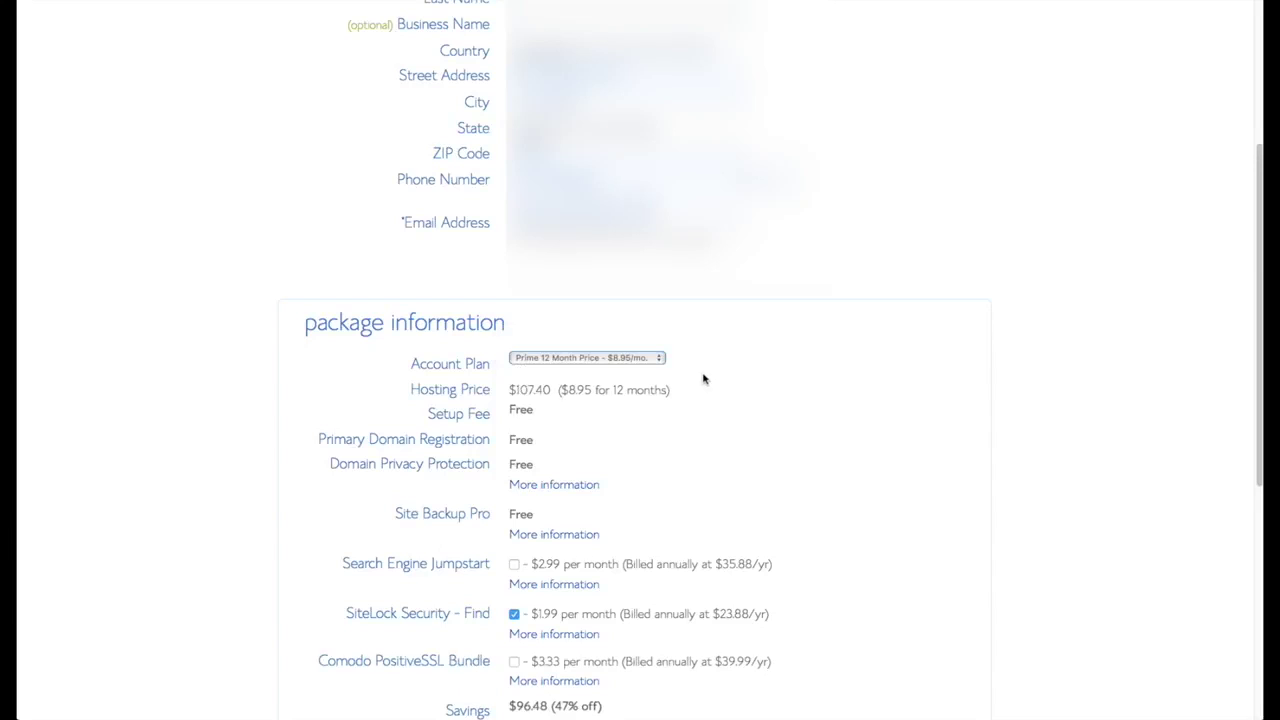
{"action": "scroll", "coordinate": [760, 405], "scroll_direction": "down", "scroll_amount": 3}
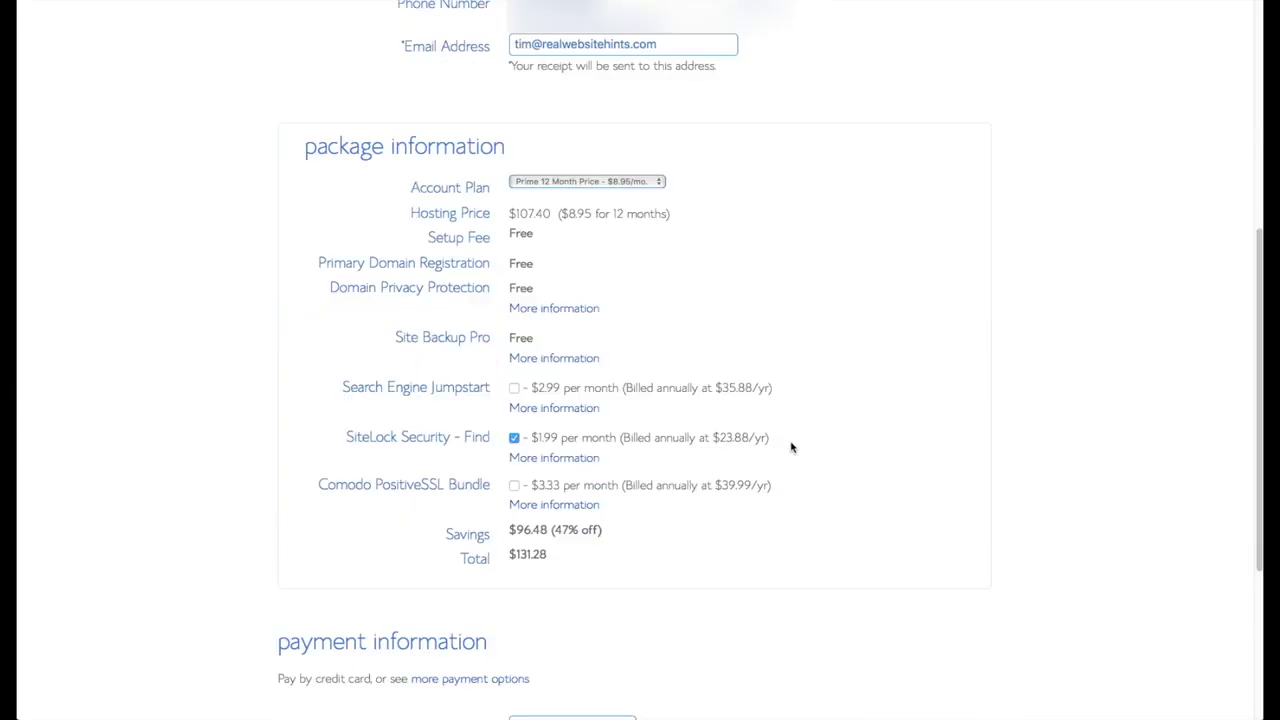
{"action": "scroll", "coordinate": [791, 446], "scroll_direction": "down", "scroll_amount": 4}
{"action": "left_click", "coordinate": [585, 485]}
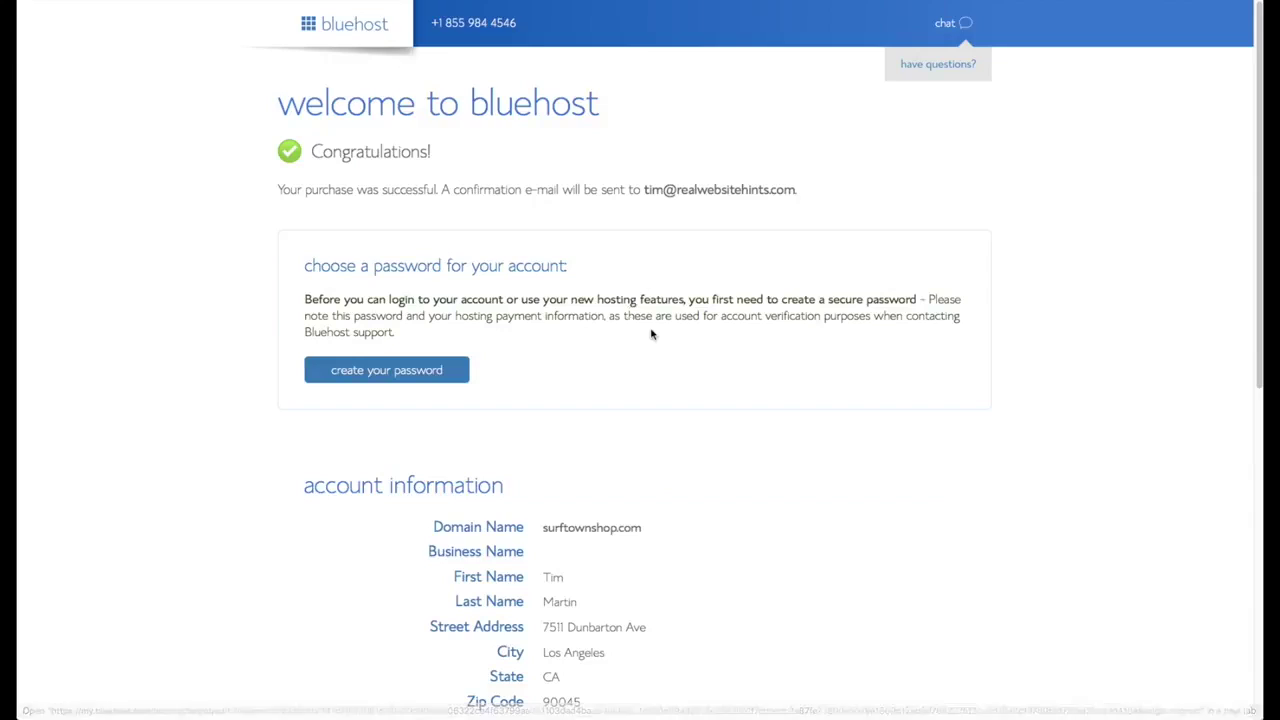
Step: Follow the 'create your password' link on the Bluehost welcome page
{"action": "scroll", "coordinate": [651, 334], "scroll_direction": "down", "scroll_amount": 1}
{"action": "left_click", "coordinate": [418, 325]}
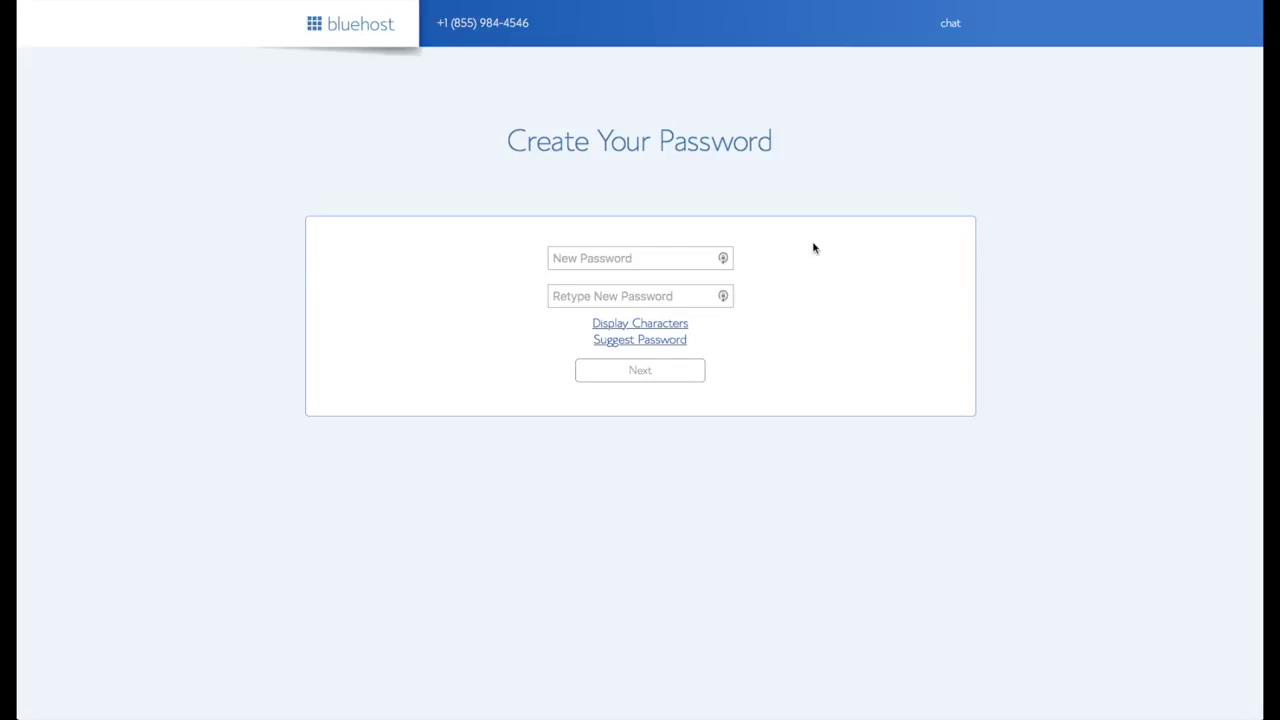
Step: Fill both password fields with a LastPass-generated password, accept the terms, and submit
{"action": "left_click", "coordinate": [725, 259]}
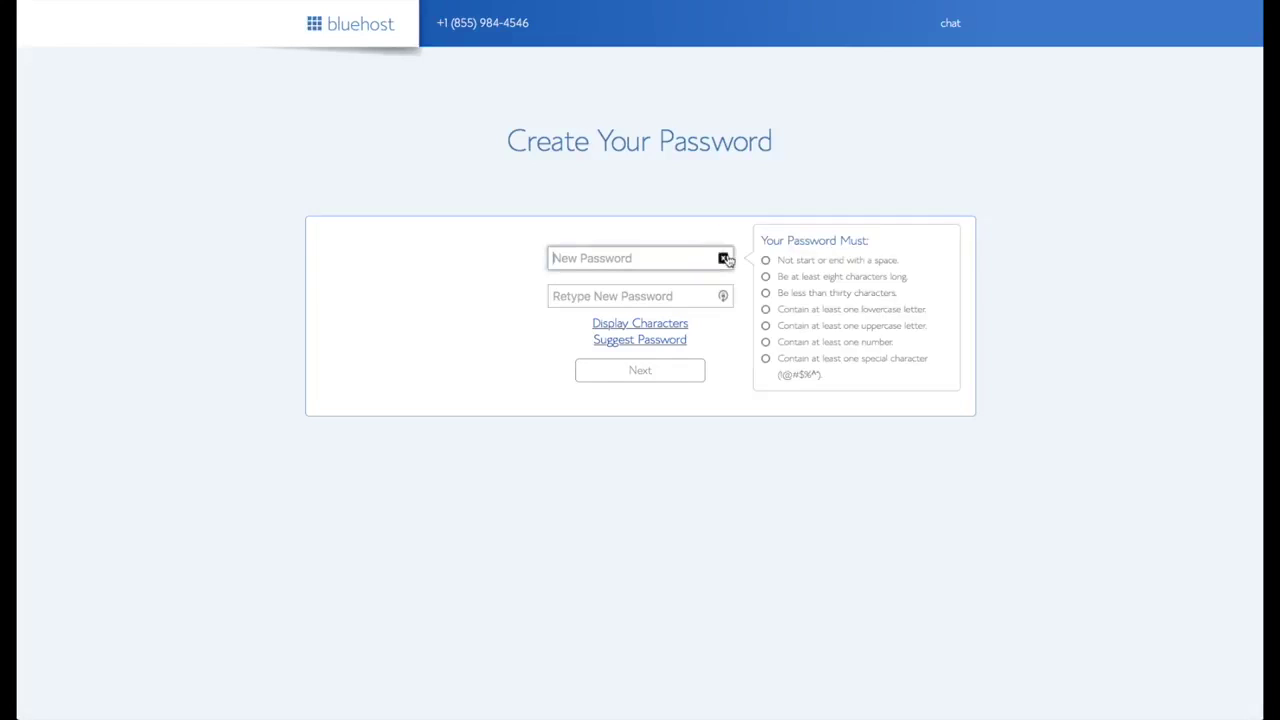
{"action": "left_click", "coordinate": [725, 259]}
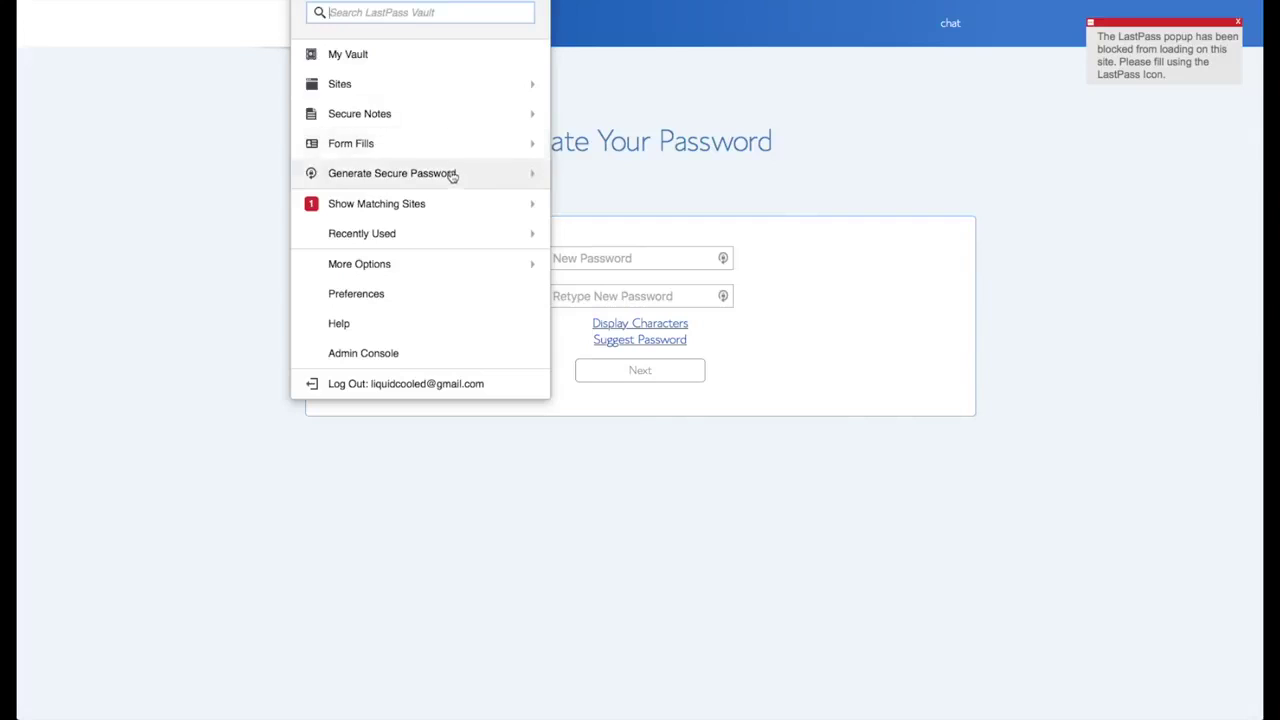
{"action": "left_click", "coordinate": [430, 171]}
{"action": "left_click", "coordinate": [608, 292]}
{"action": "key", "text": "ctrl+v"}
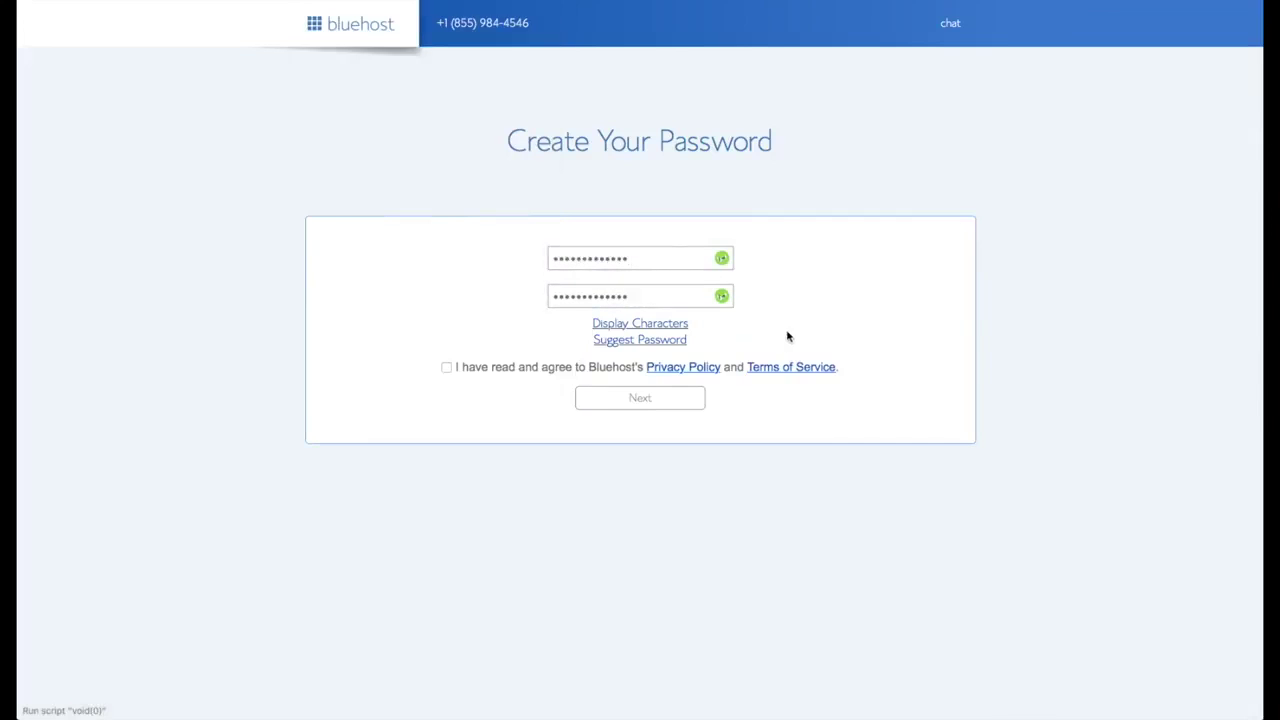
{"action": "left_click", "coordinate": [446, 367]}
{"action": "left_click", "coordinate": [639, 405]}
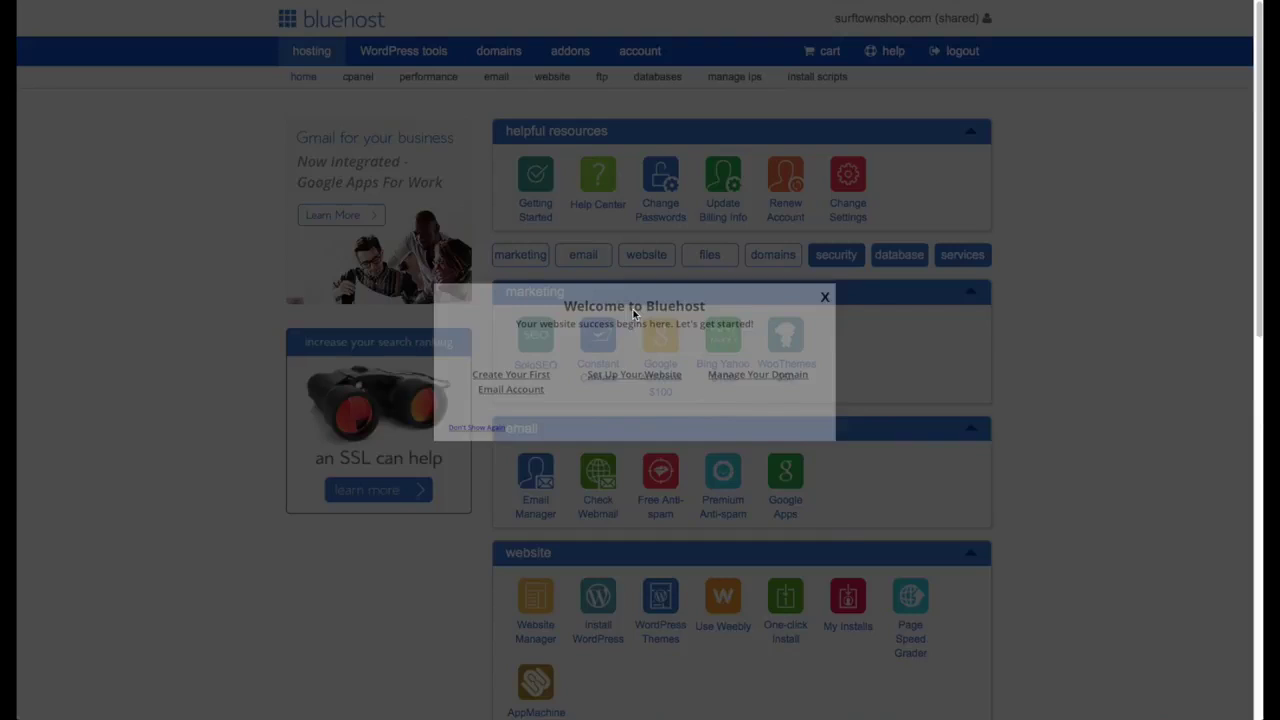
Step: Close the Bluehost welcome modal and choose Install WordPress
{"action": "left_click", "coordinate": [822, 298]}
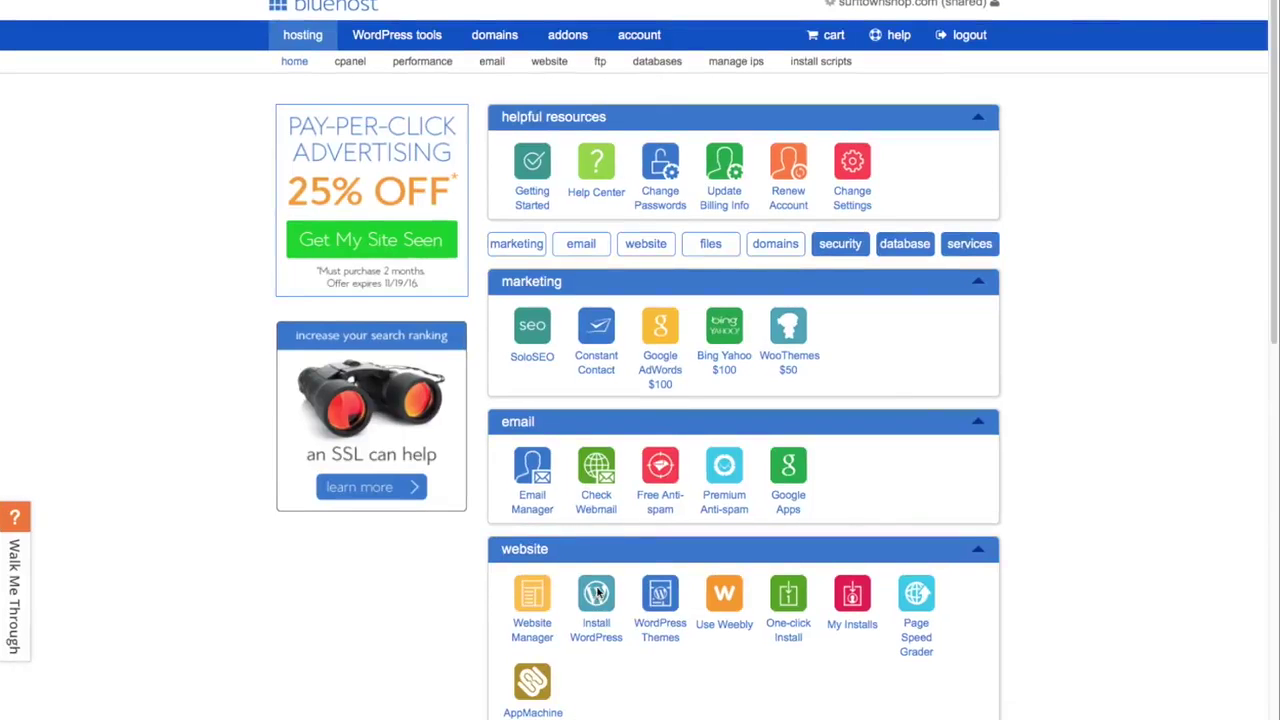
{"action": "left_click", "coordinate": [597, 592]}
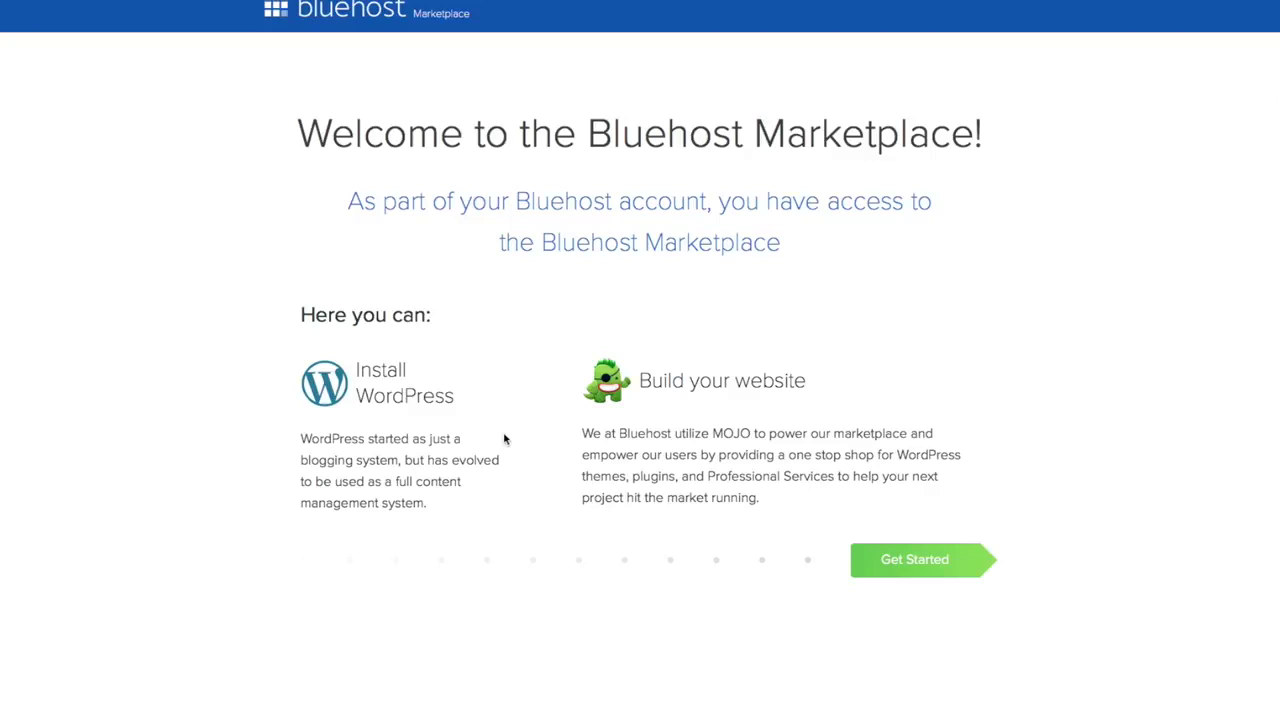
{"action": "left_click", "coordinate": [921, 561]}
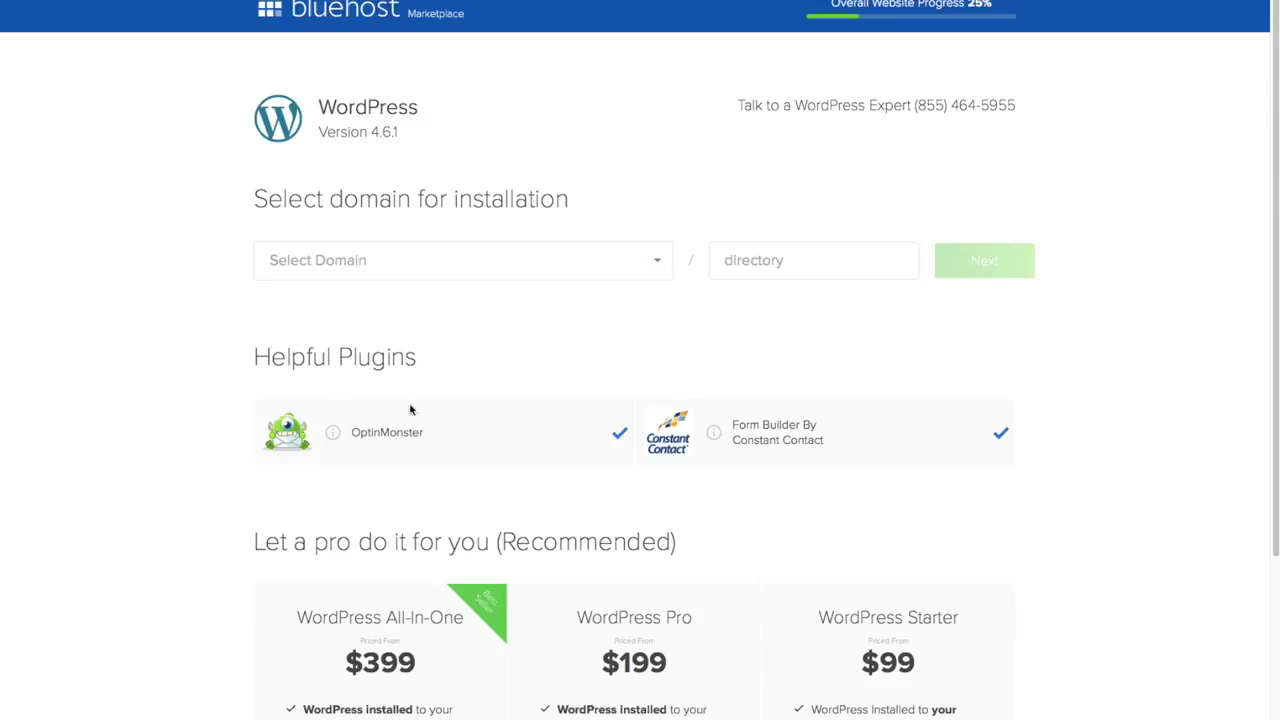
{"action": "left_click", "coordinate": [620, 433]}
{"action": "left_click", "coordinate": [1001, 433]}
{"action": "left_click", "coordinate": [660, 265]}
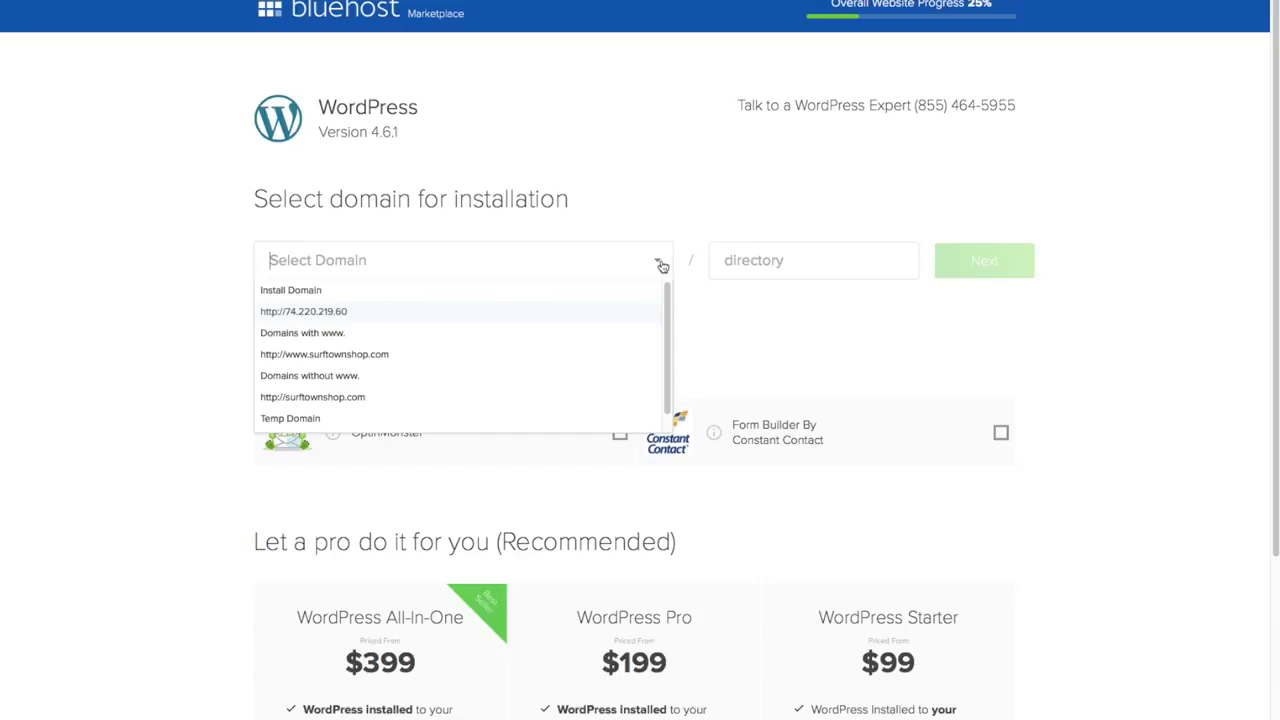
{"action": "left_click", "coordinate": [407, 374]}
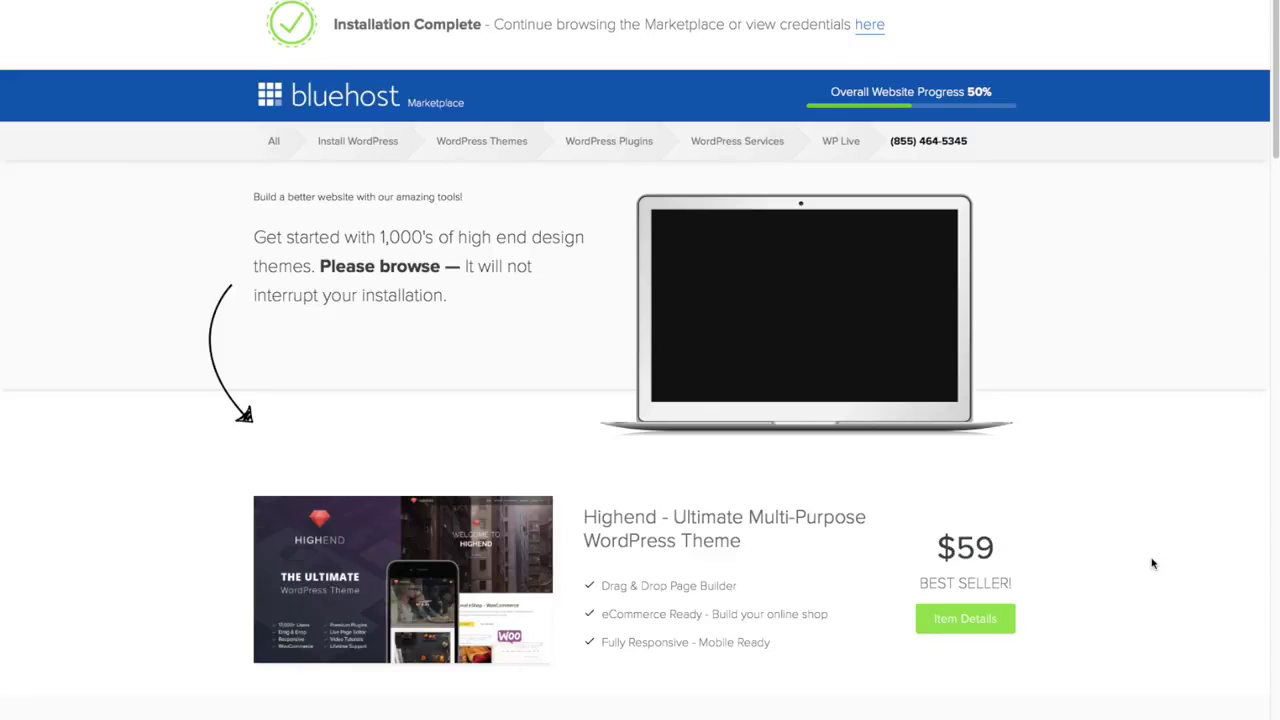
Step: Show the installation's wp-admin address and login credentials from the Installation Complete banner
{"action": "scroll", "coordinate": [1150, 556], "scroll_direction": "down", "scroll_amount": 5}
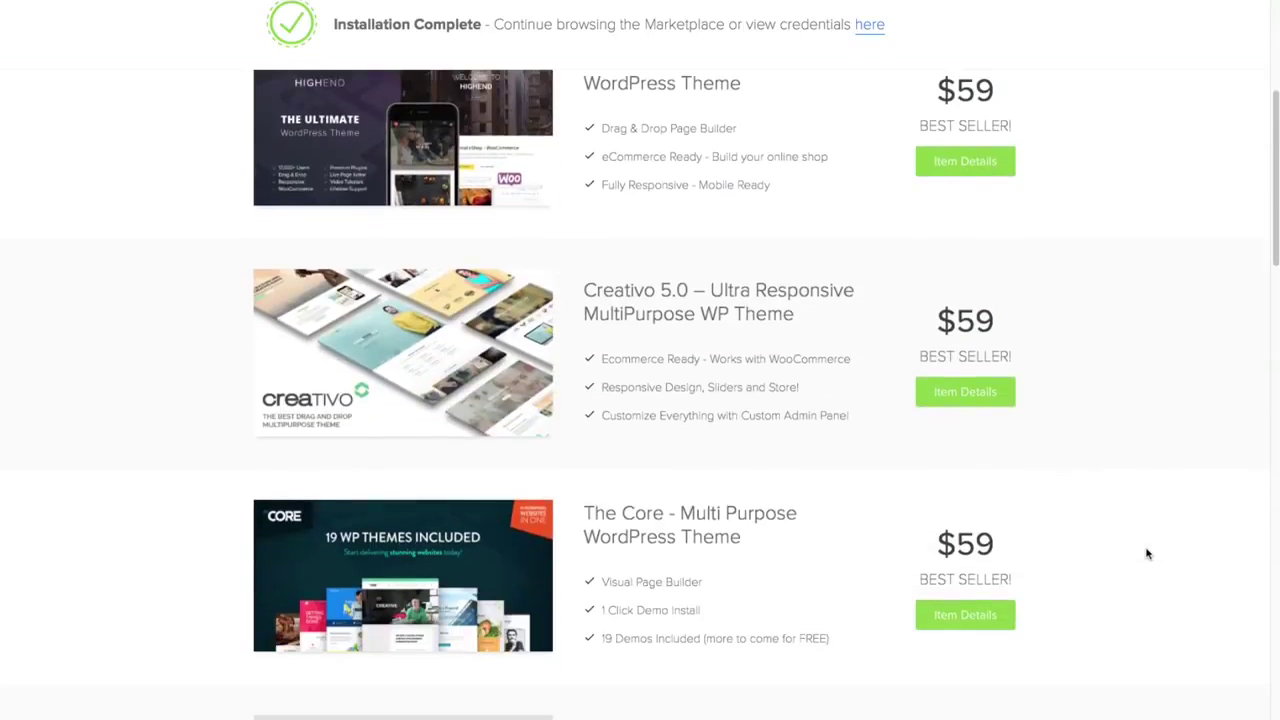
{"action": "scroll", "coordinate": [1148, 553], "scroll_direction": "down", "scroll_amount": 1}
{"action": "scroll", "coordinate": [1148, 552], "scroll_direction": "up", "scroll_amount": 6}
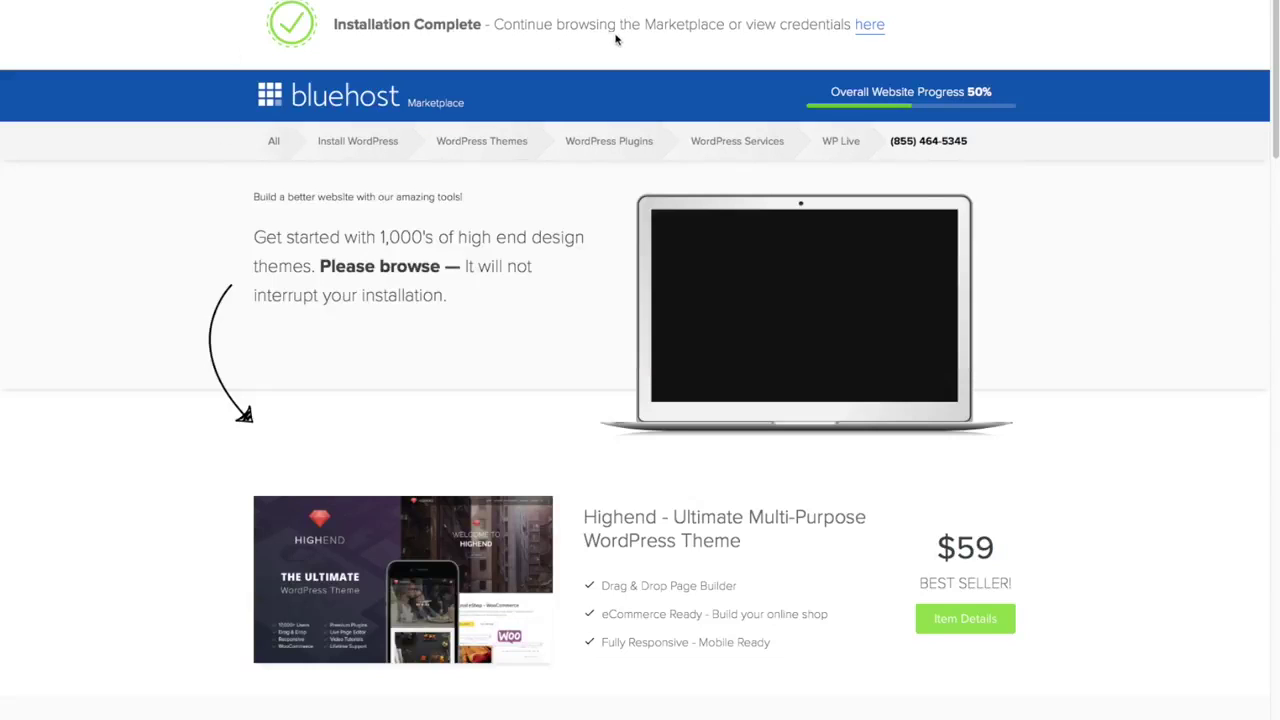
{"action": "left_click", "coordinate": [870, 26]}
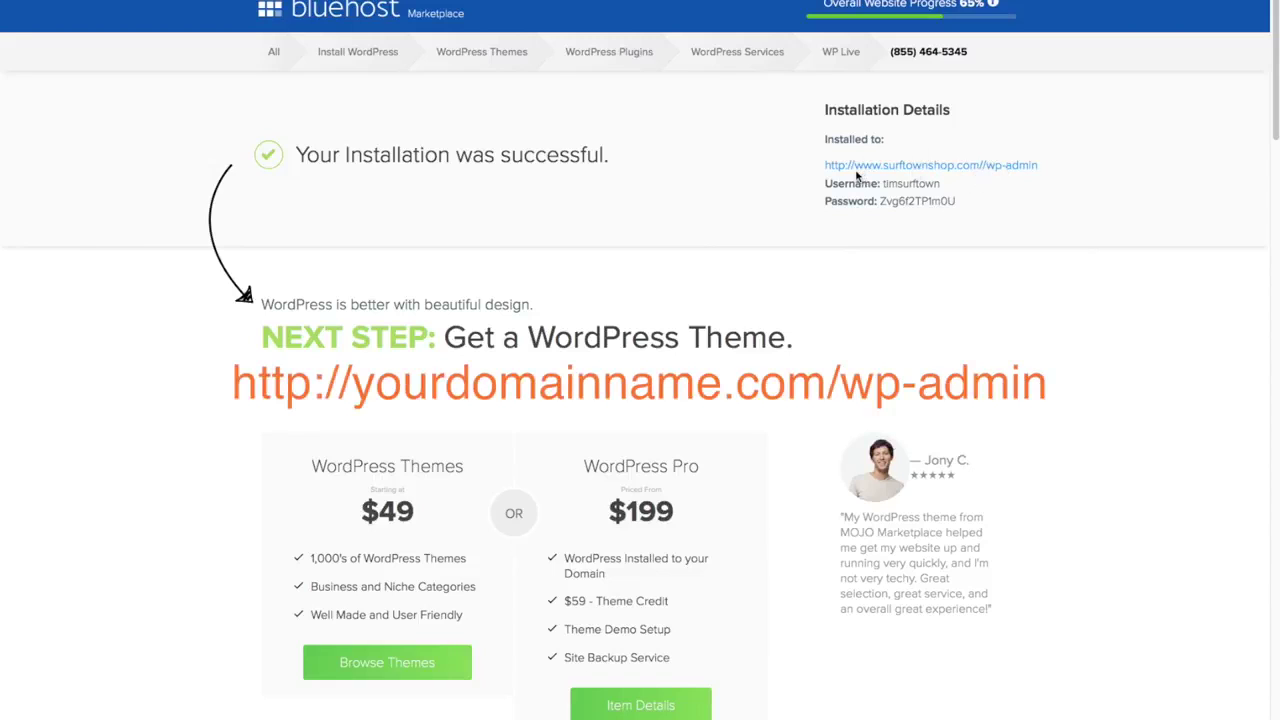
Step: Open the surftownshop.com/wp-admin login page from the Installation Details
{"action": "left_click", "coordinate": [1036, 176]}
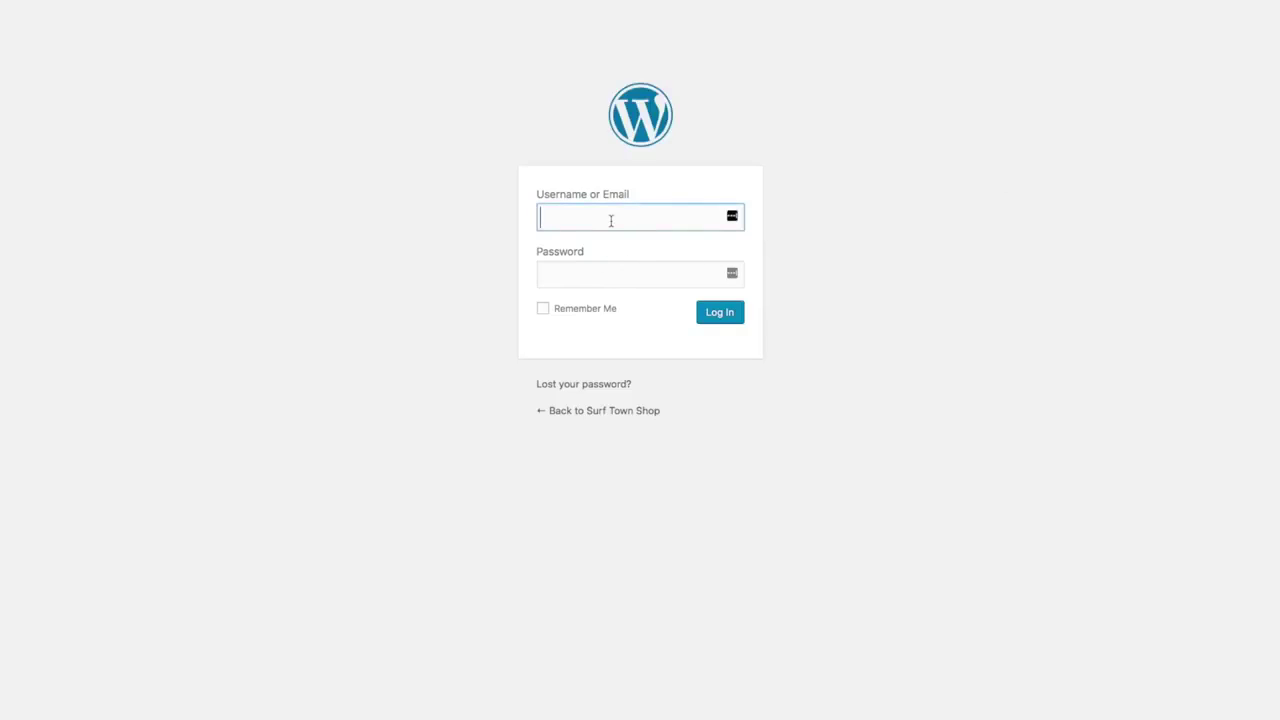
Step: Log in with the admin username and password, then choose 'I don't need help'
{"action": "type", "text": "timsurftown"}
{"action": "key", "text": "Tab"}
{"action": "type", "text": "************"}
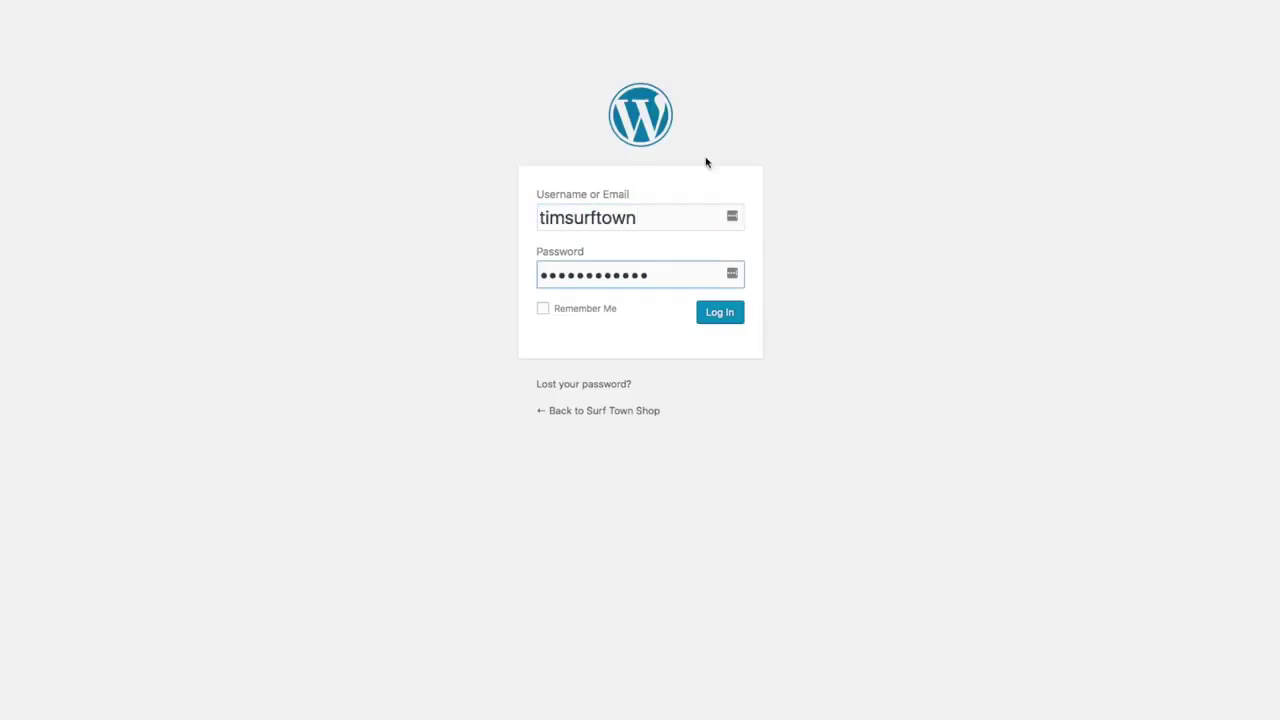
{"action": "left_click", "coordinate": [731, 321]}
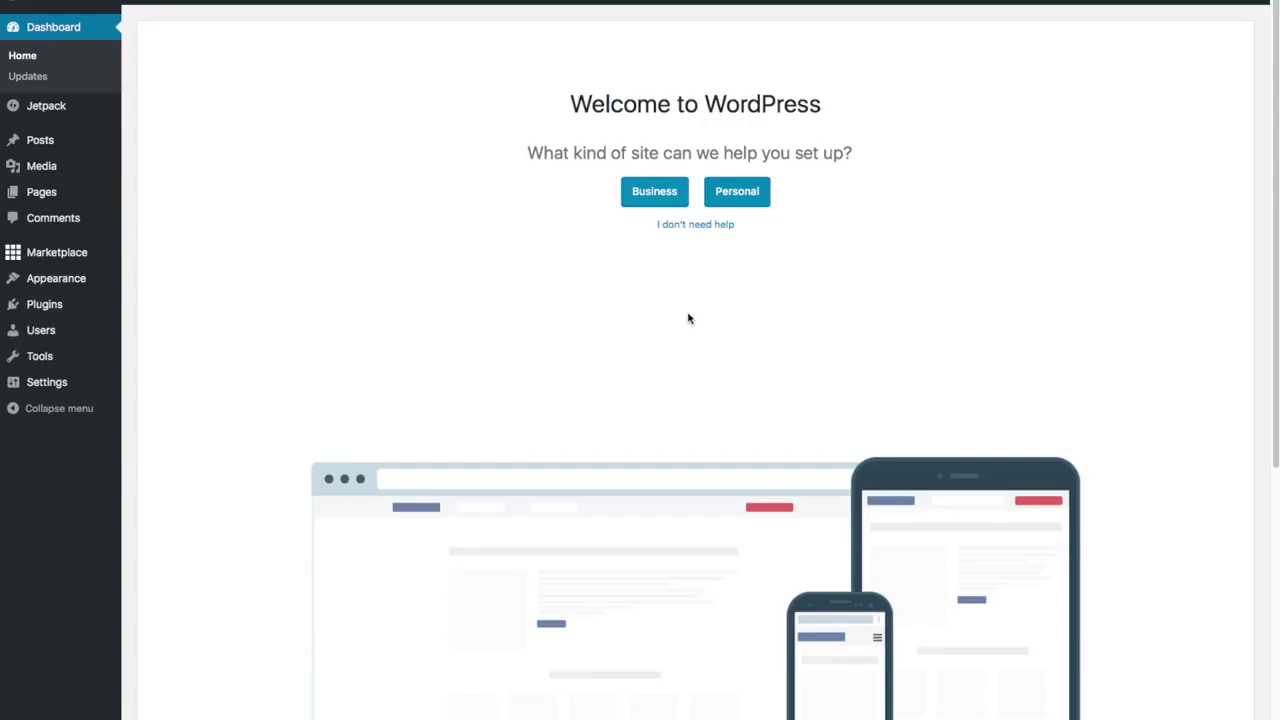
{"action": "left_click", "coordinate": [699, 228]}
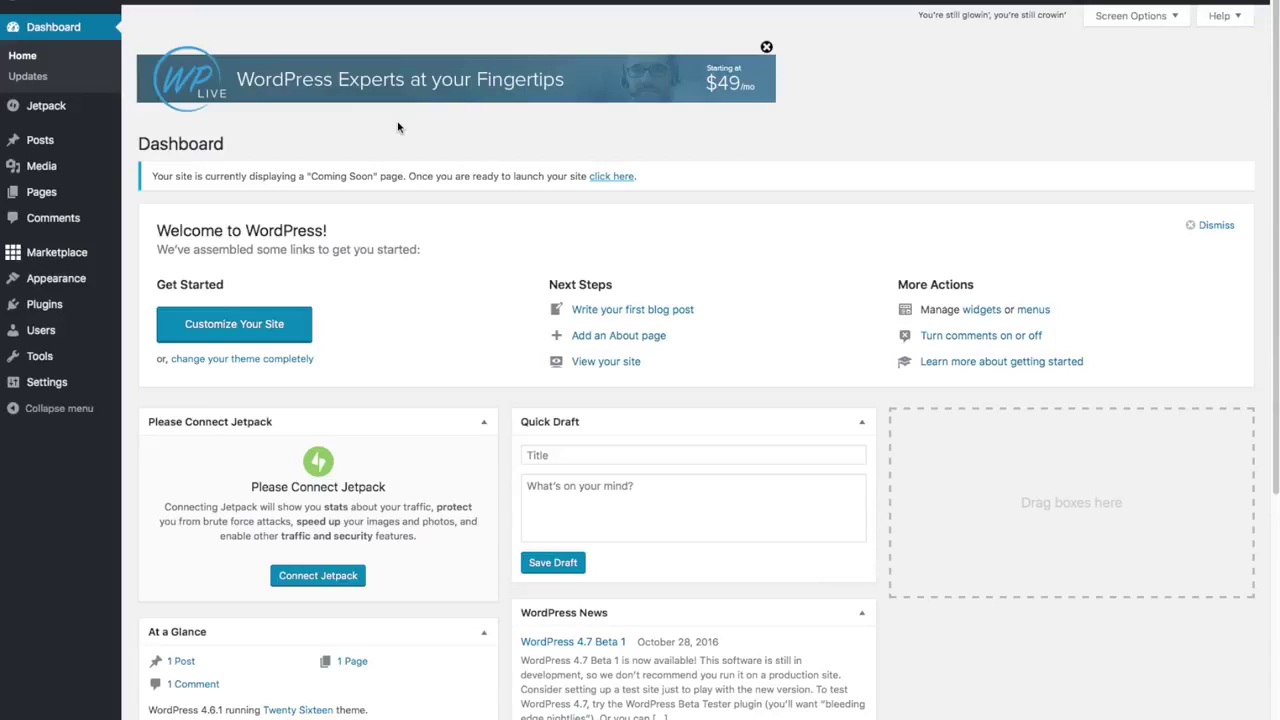
Step: Dismiss the WP Live advertising banner at the top of the Dashboard
{"action": "left_click", "coordinate": [766, 47]}
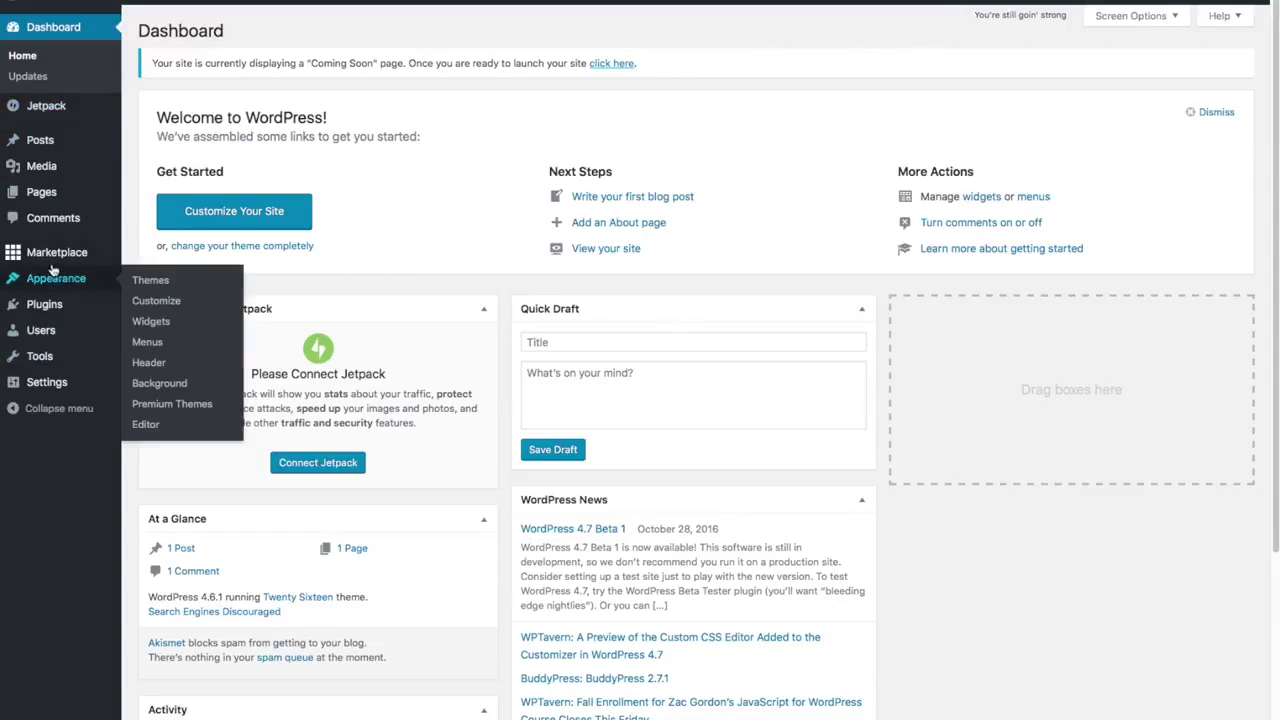
{"action": "mouse_move", "coordinate": [60, 258]}
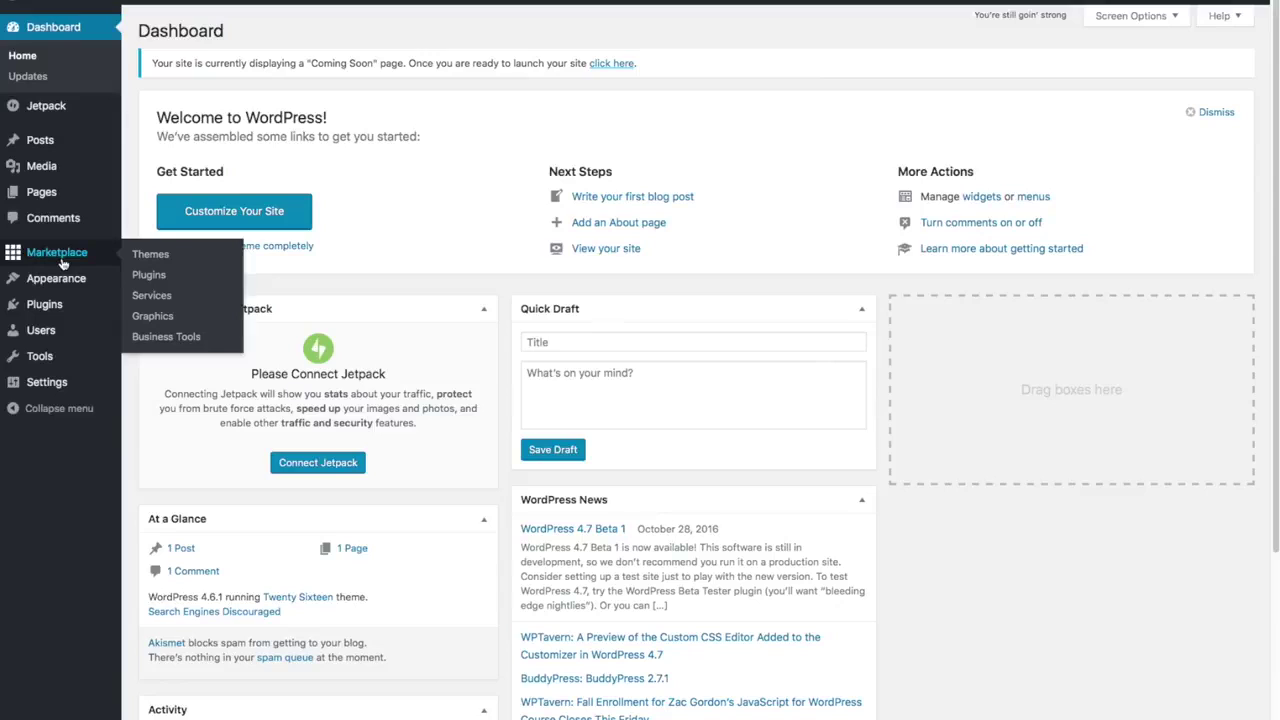
{"action": "mouse_move", "coordinate": [70, 304]}
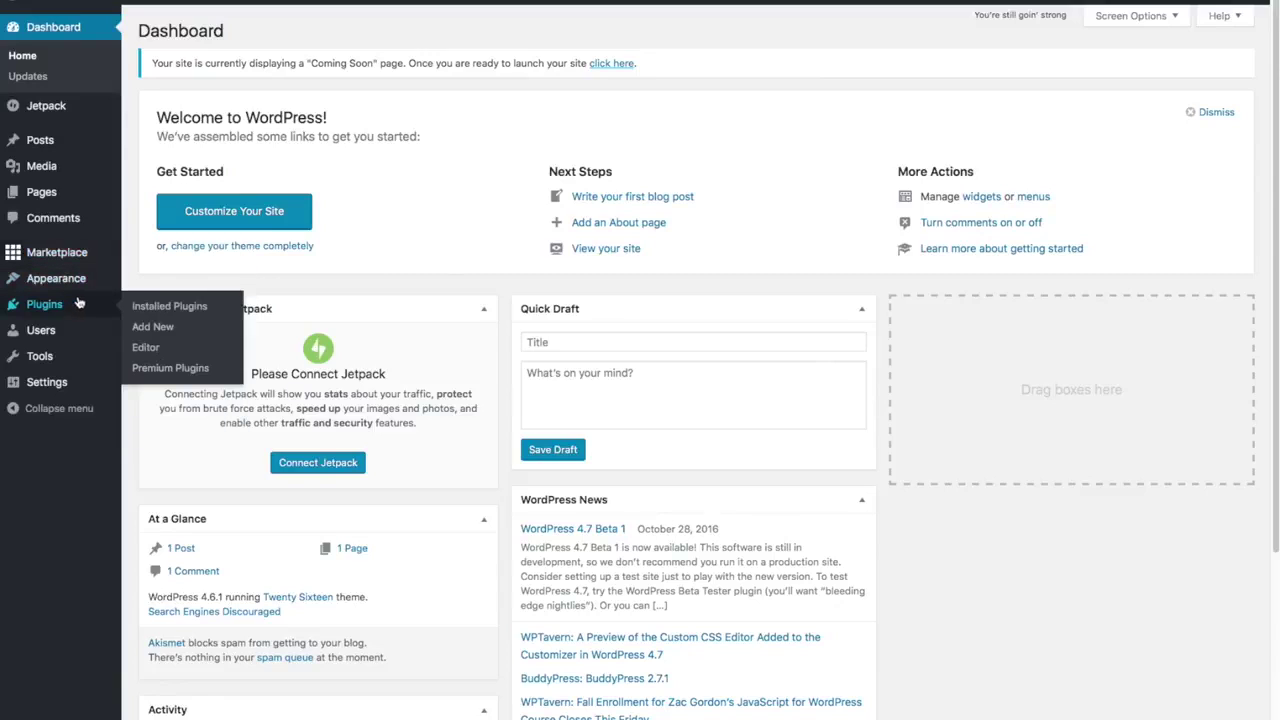
Step: In Installed Plugins, tick the checkboxes for Hello Dolly and MOJO Marketplace
{"action": "left_click", "coordinate": [152, 306]}
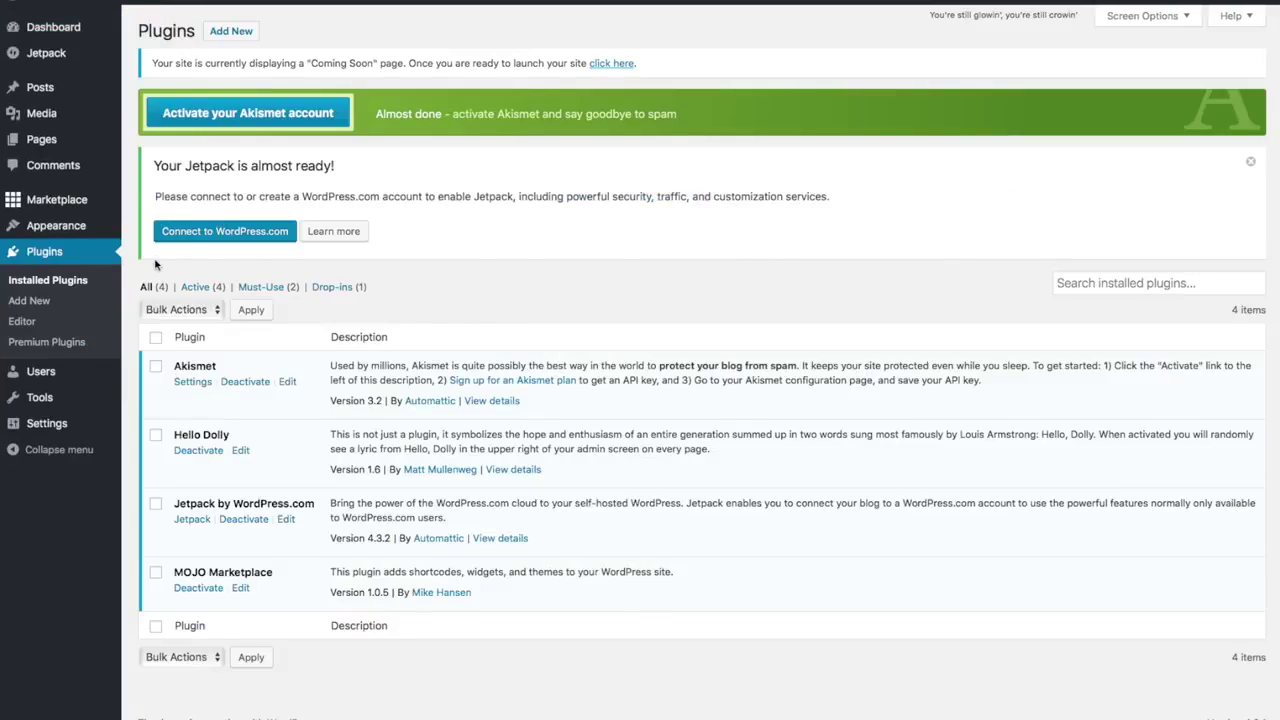
{"action": "left_click", "coordinate": [184, 432]}
{"action": "left_click", "coordinate": [156, 574]}
{"action": "left_click", "coordinate": [157, 575]}
Step: Bulk-deactivate the selected Hello Dolly and MOJO Marketplace plugins
{"action": "left_click", "coordinate": [212, 311]}
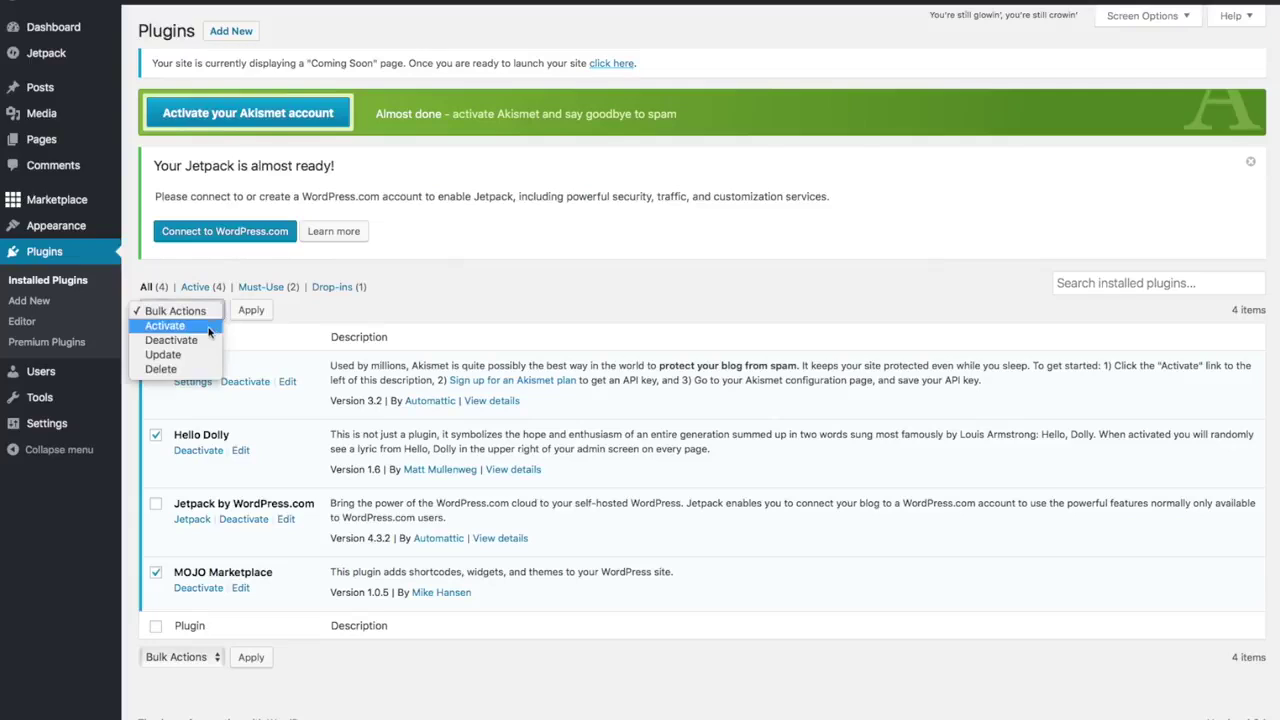
{"action": "left_click", "coordinate": [205, 340]}
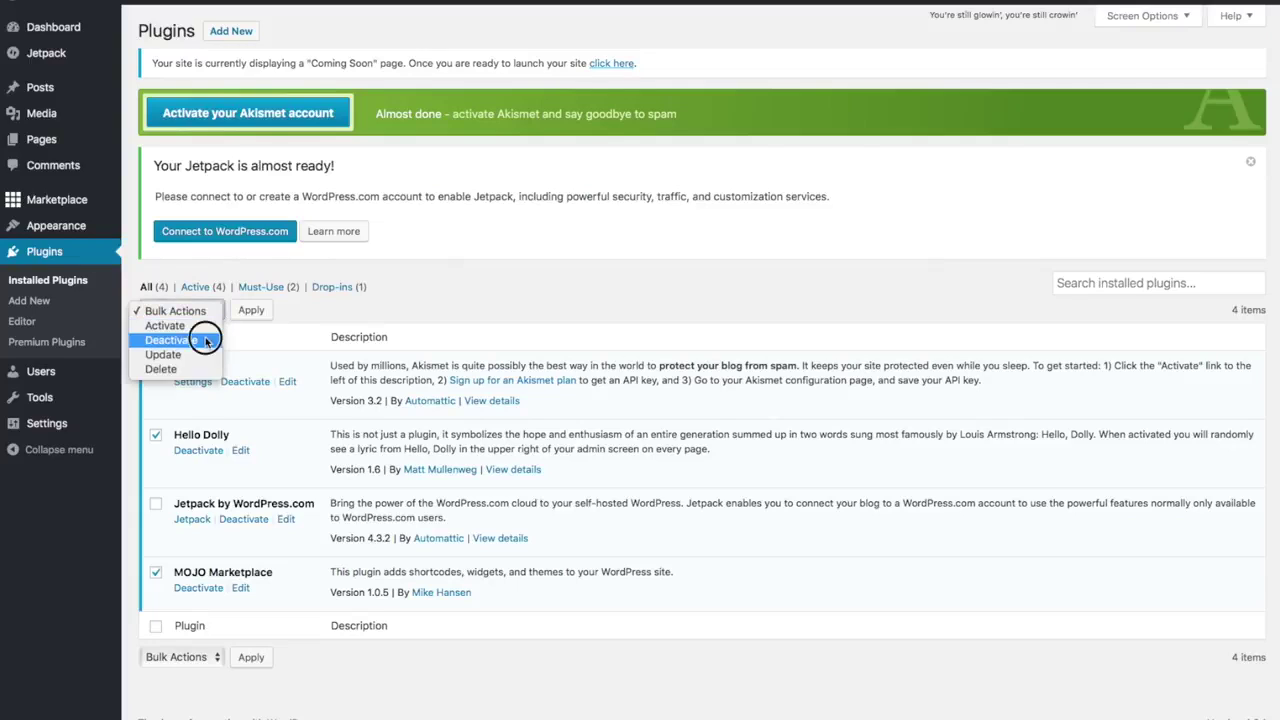
{"action": "left_click", "coordinate": [263, 310]}
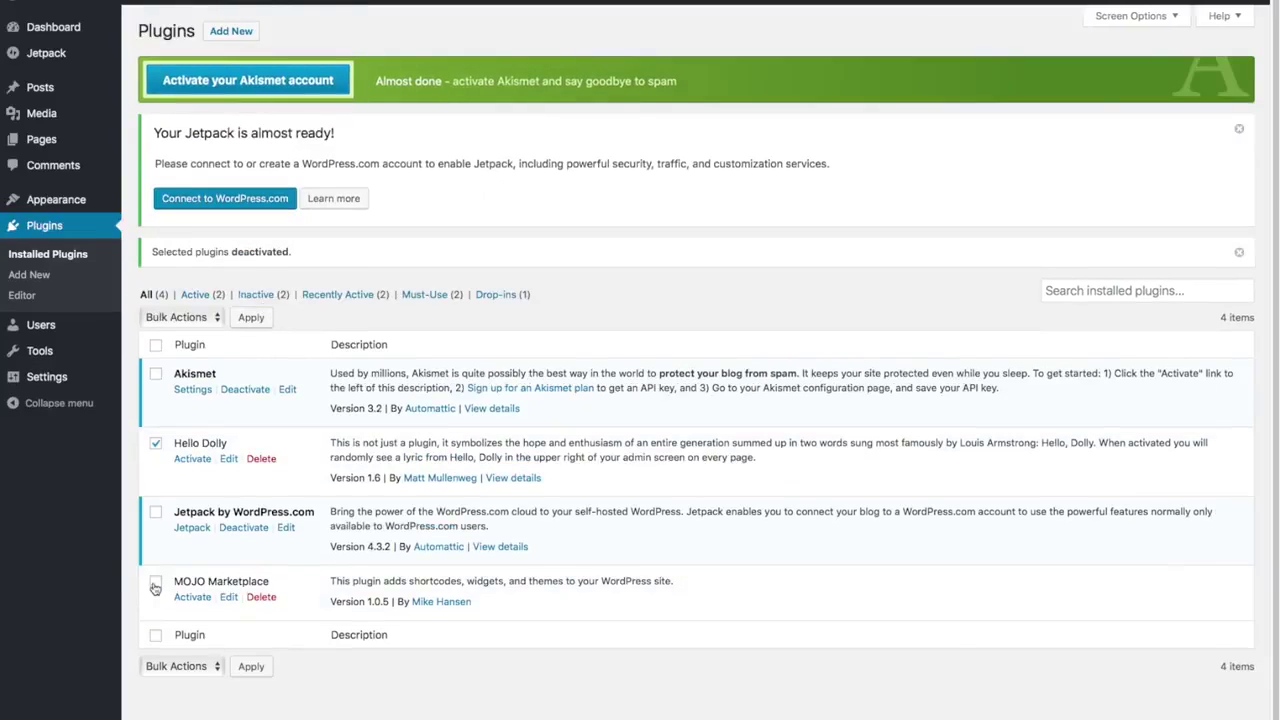
Step: Re-select both deactivated plugins and bulk-delete them, confirming the deletion
{"action": "left_click", "coordinate": [155, 585]}
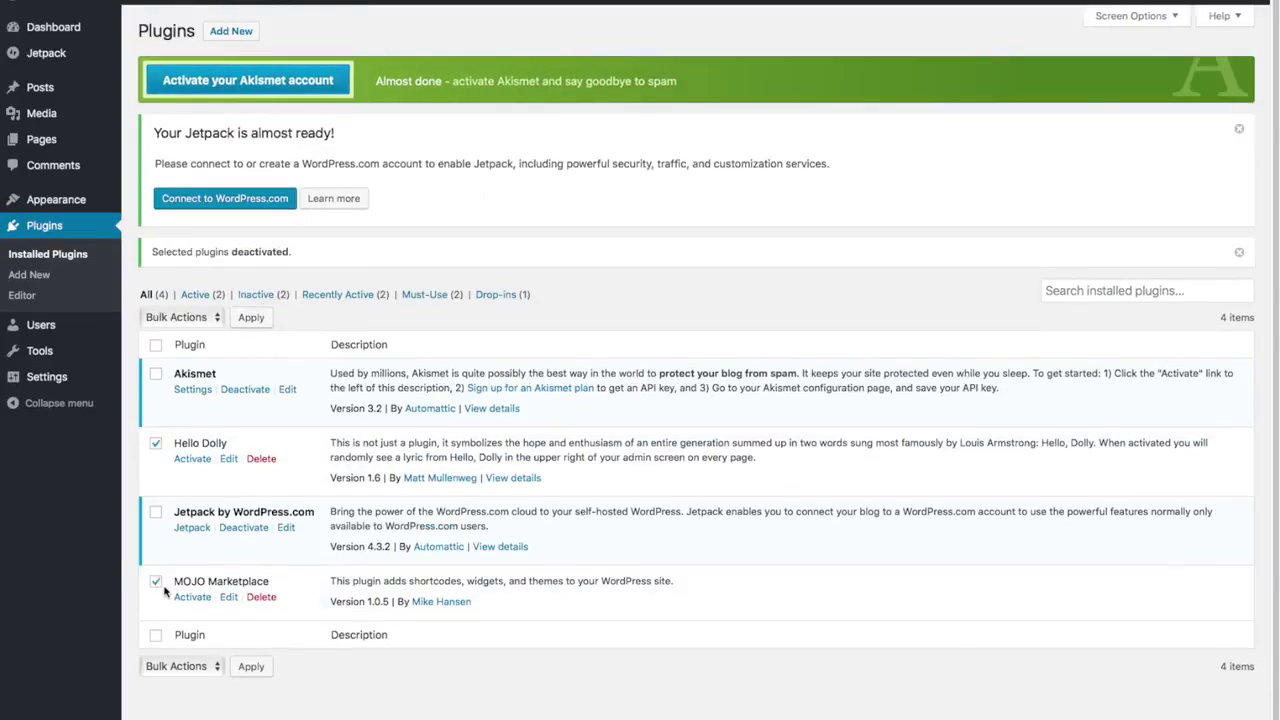
{"action": "left_click", "coordinate": [211, 318]}
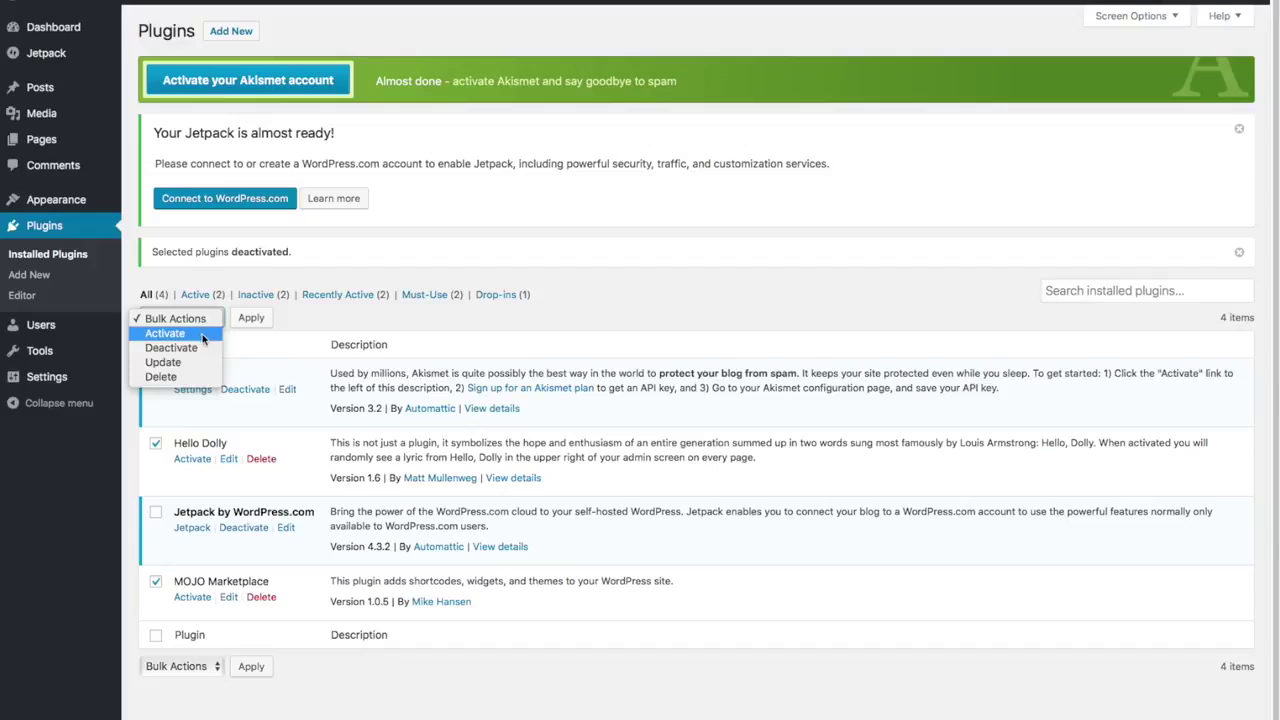
{"action": "left_click", "coordinate": [181, 376]}
{"action": "left_click", "coordinate": [252, 319]}
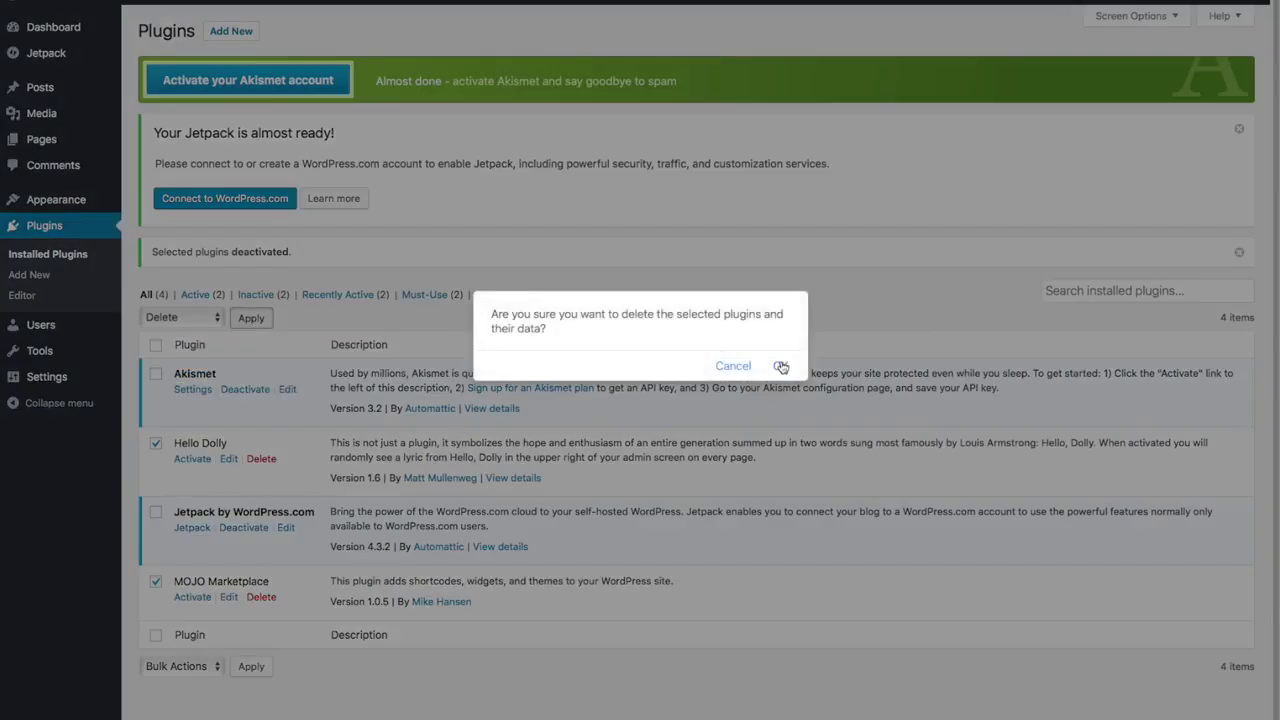
{"action": "left_click", "coordinate": [780, 366]}
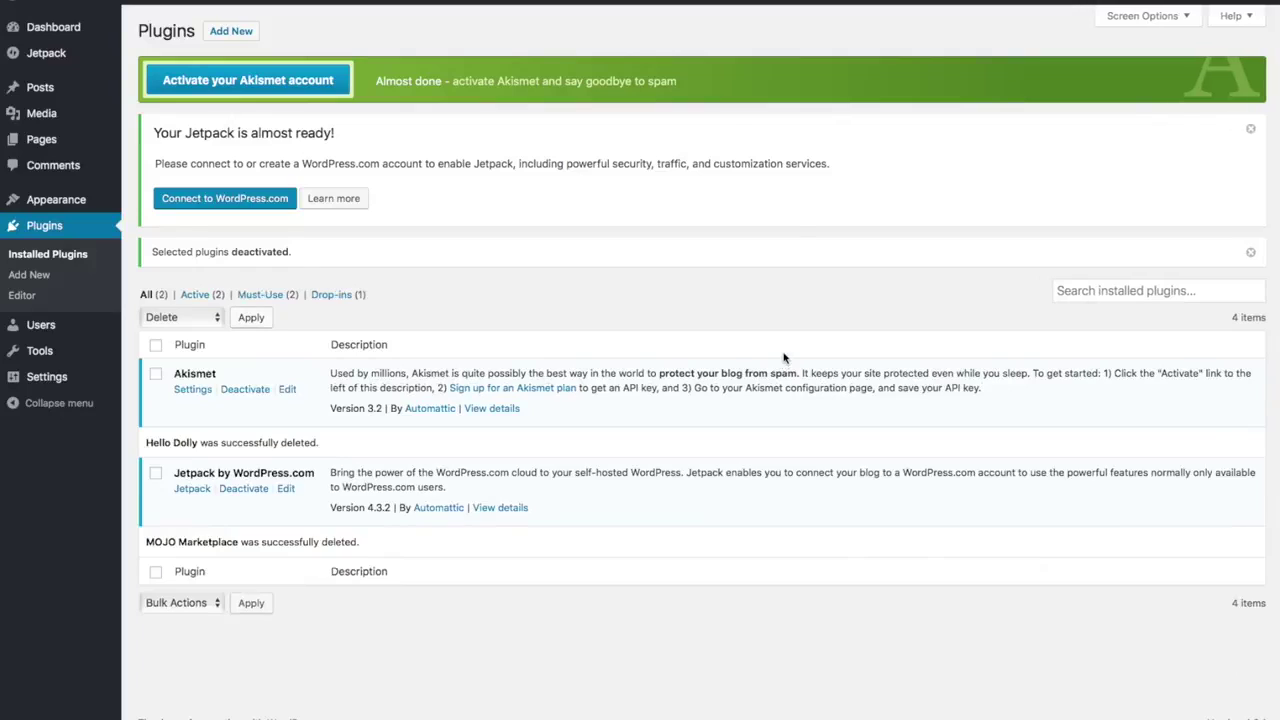
Step: In General Settings, replace the tagline with 'Best Surfboard Shop in Surf Town' and save
{"action": "left_click", "coordinate": [49, 379]}
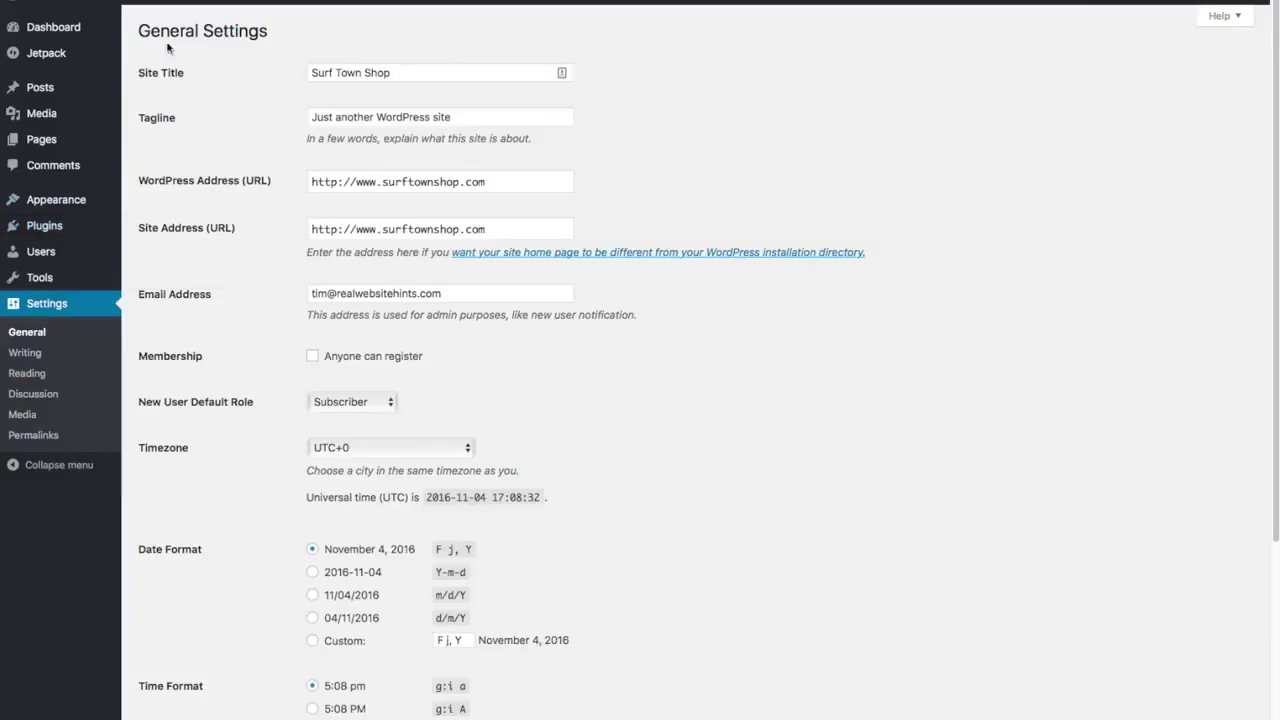
{"action": "triple_click", "coordinate": [473, 116]}
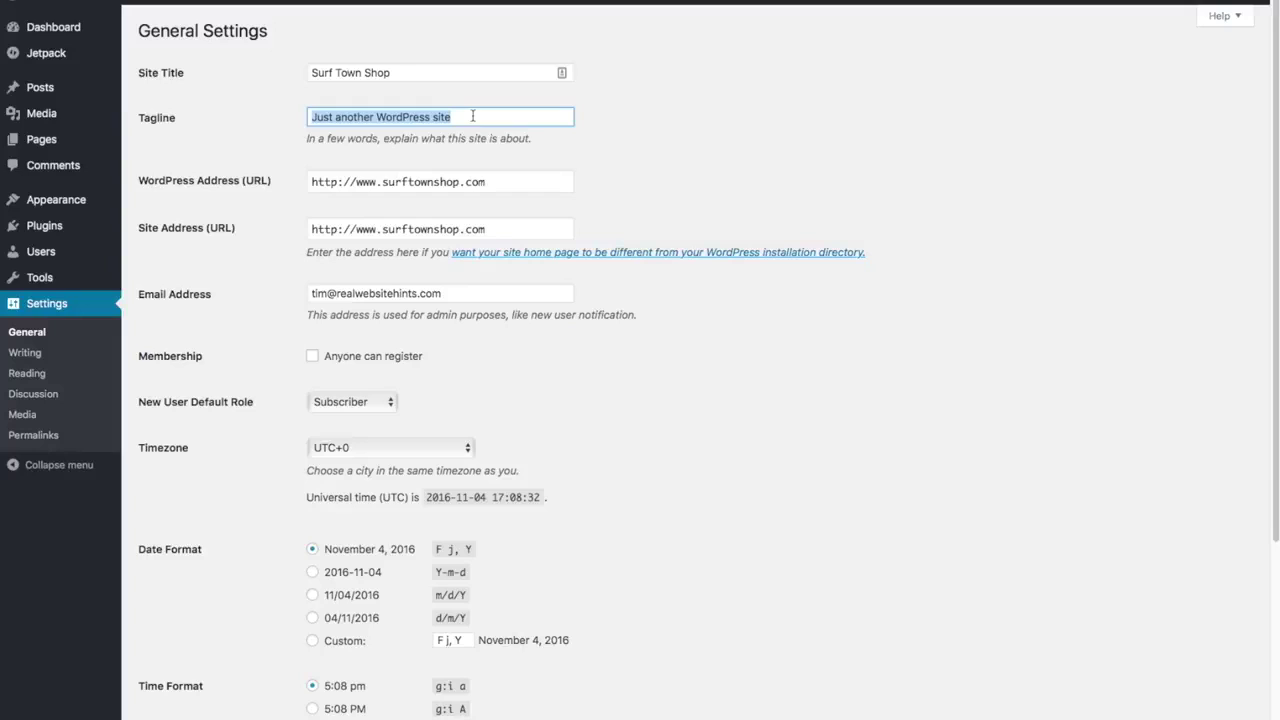
{"action": "key", "text": "BackSpace"}
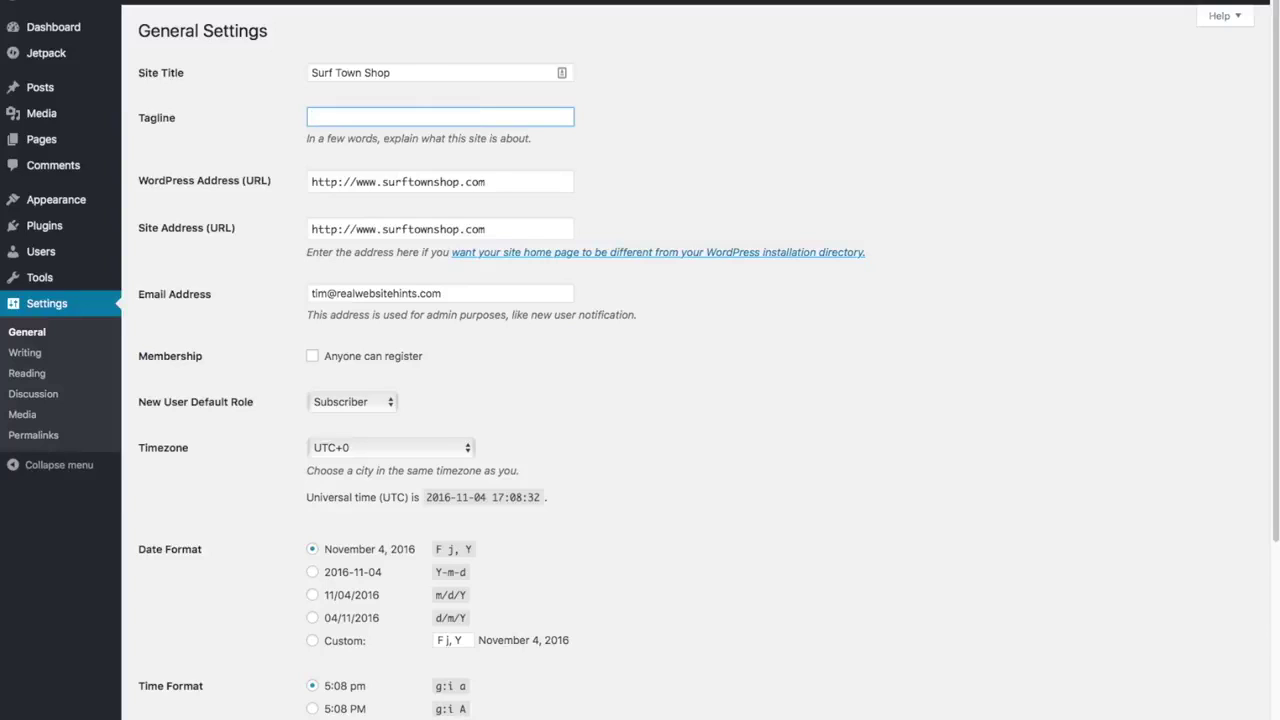
{"action": "type", "text": "Best Surfboard Shop in Surf Town"}
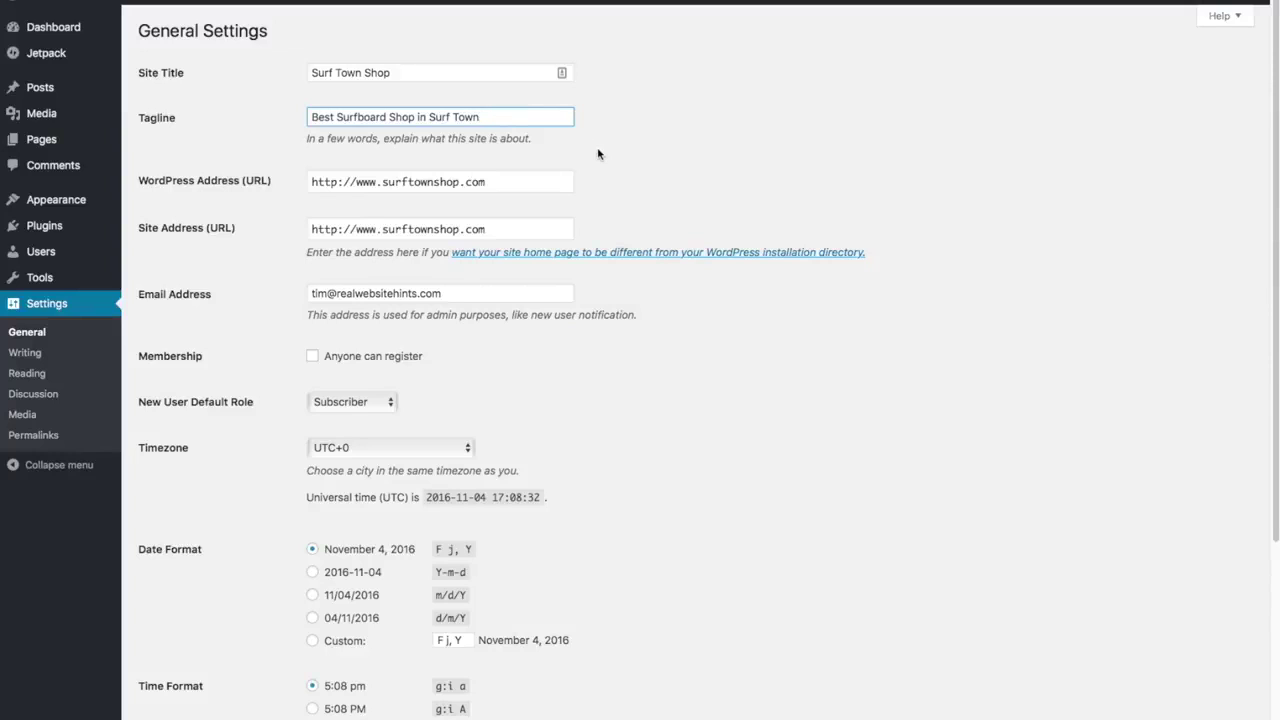
{"action": "scroll", "coordinate": [648, 211], "scroll_direction": "down", "scroll_amount": 5}
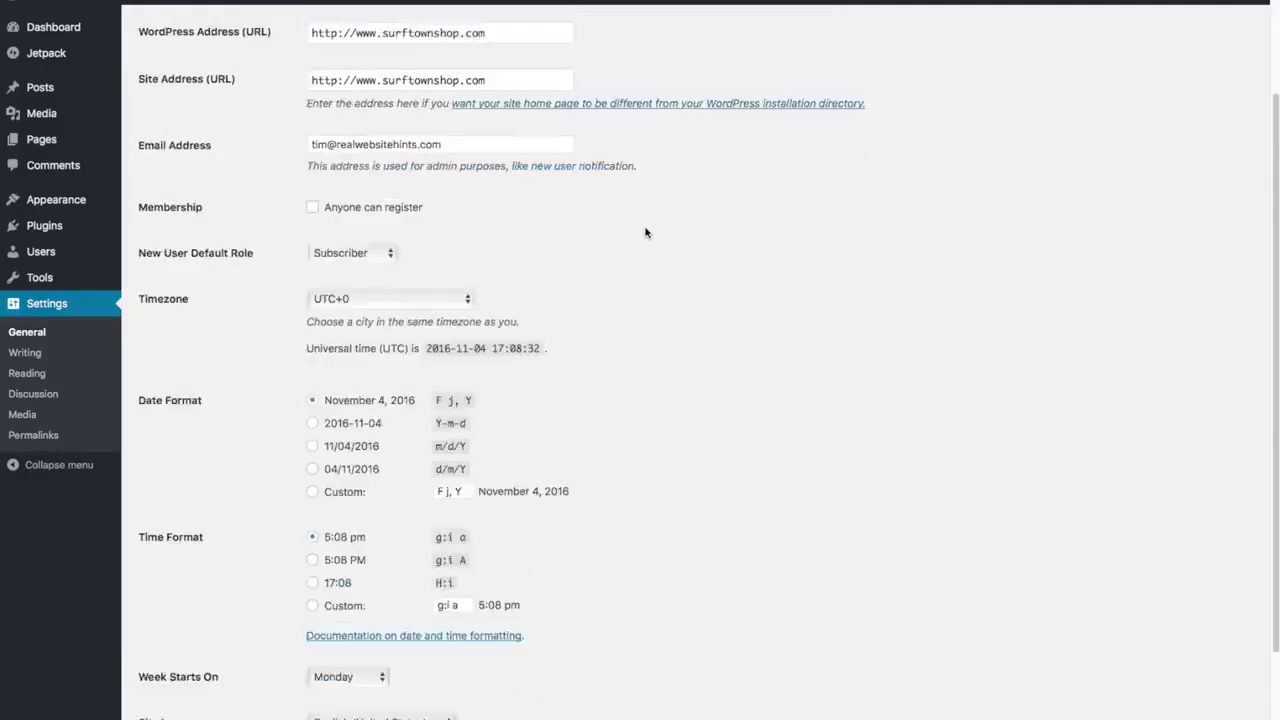
{"action": "left_click", "coordinate": [180, 662]}
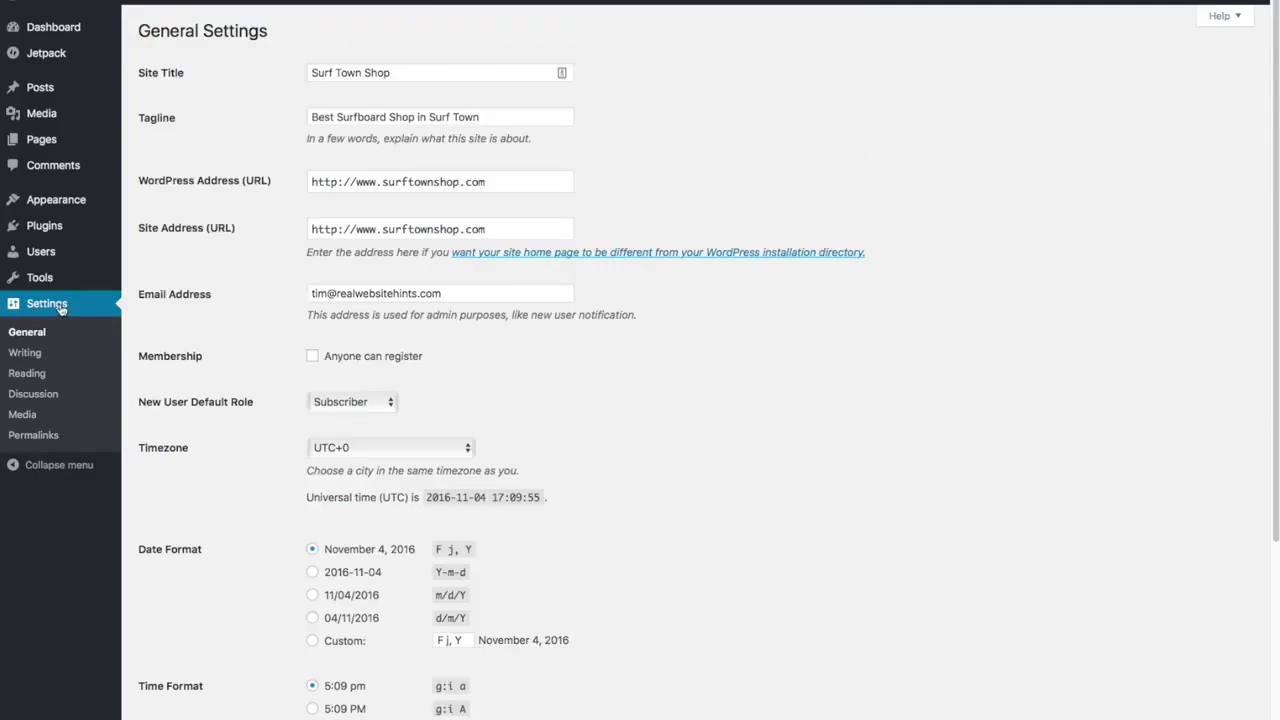
Step: Set the permalink structure to Post name in Permalink Settings and save
{"action": "left_click", "coordinate": [33, 436]}
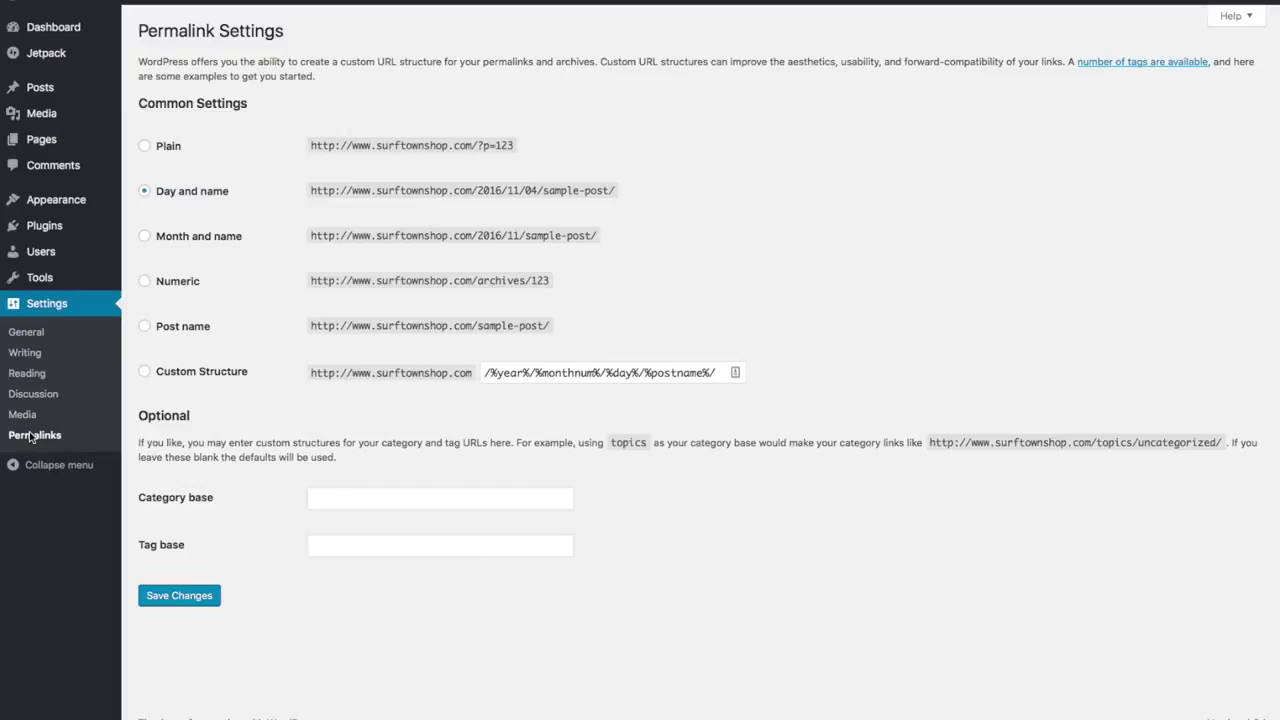
{"action": "left_click", "coordinate": [145, 327]}
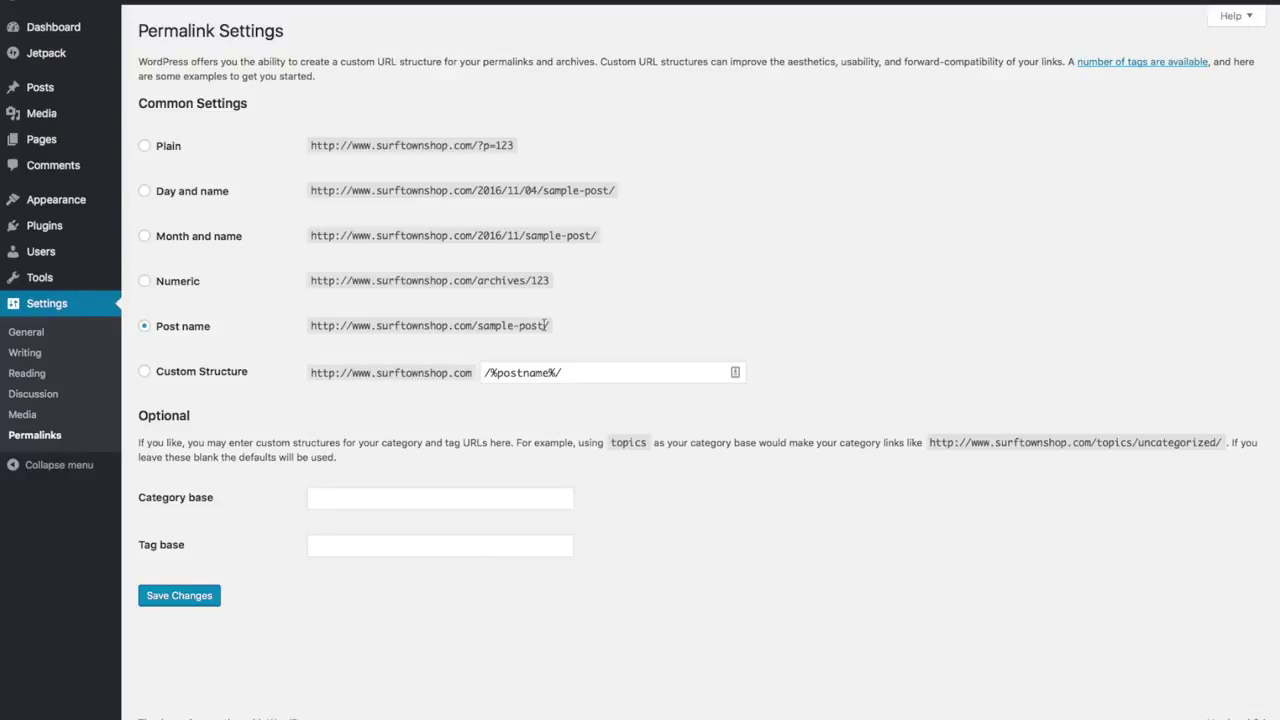
{"action": "left_click", "coordinate": [194, 600]}
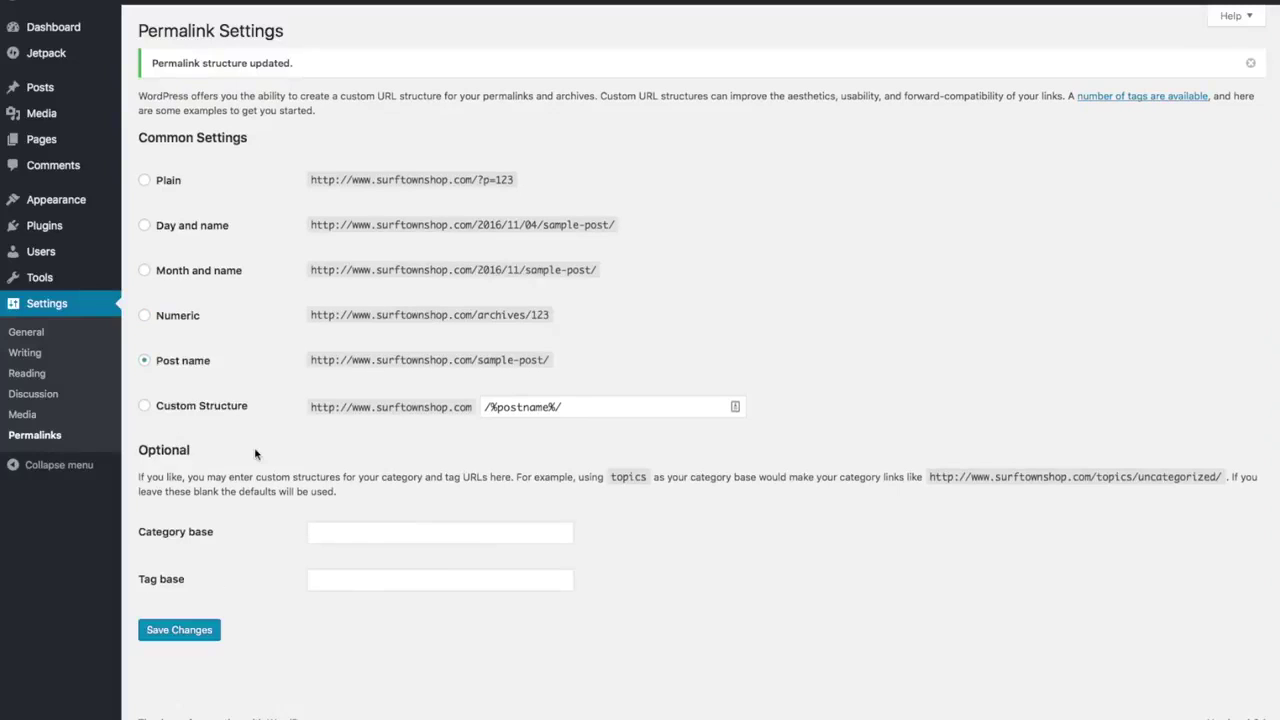